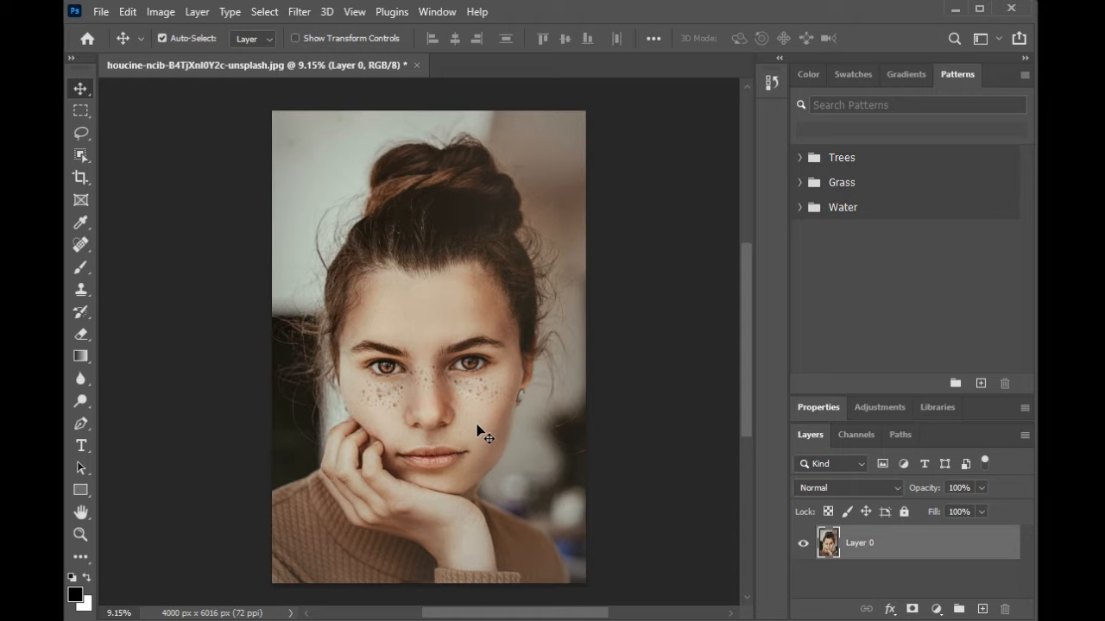
Undo the layer conversion and unlock the Background layer again.
{"action": "key", "text": "ctrl+z"}
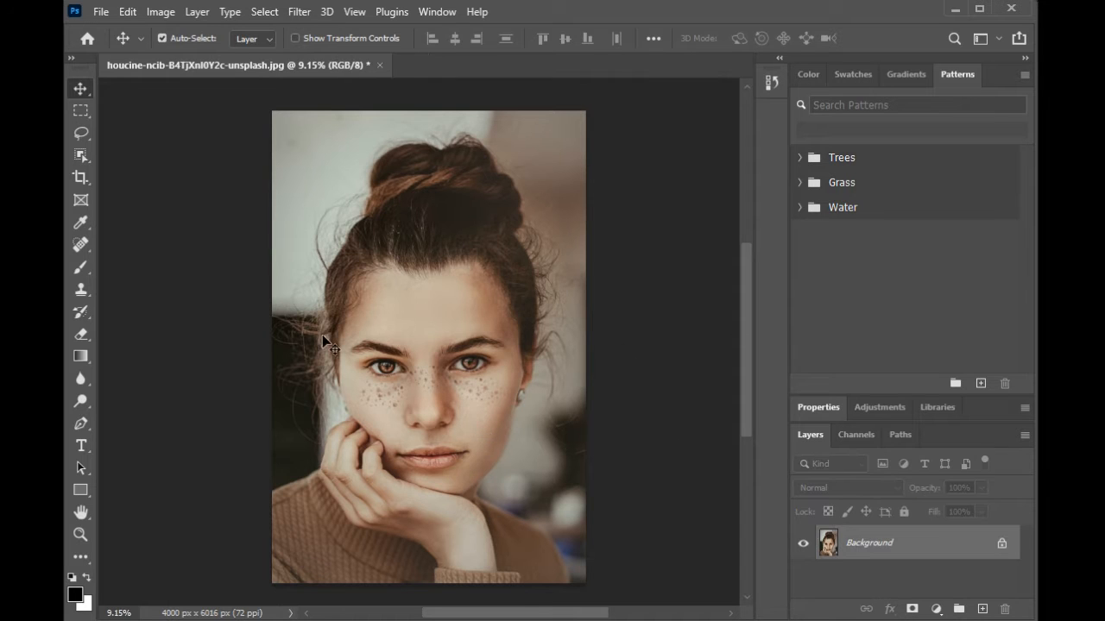
{"action": "left_click", "coordinate": [1001, 545]}
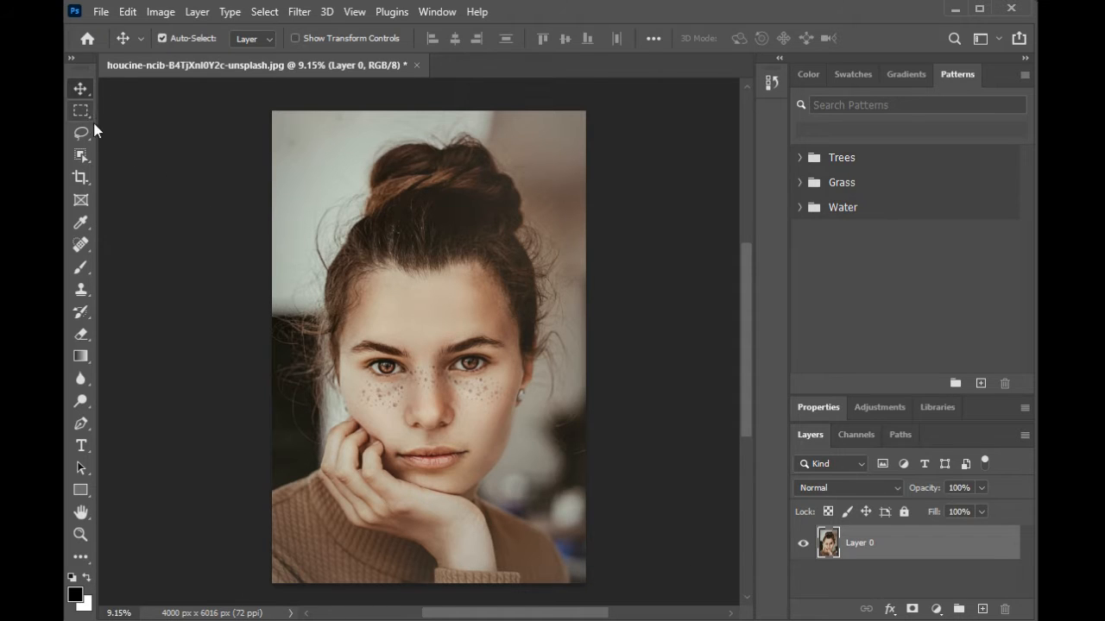
Crop the portrait tightly around the face to about 2601 x 3090 px.
{"action": "left_click", "coordinate": [83, 178]}
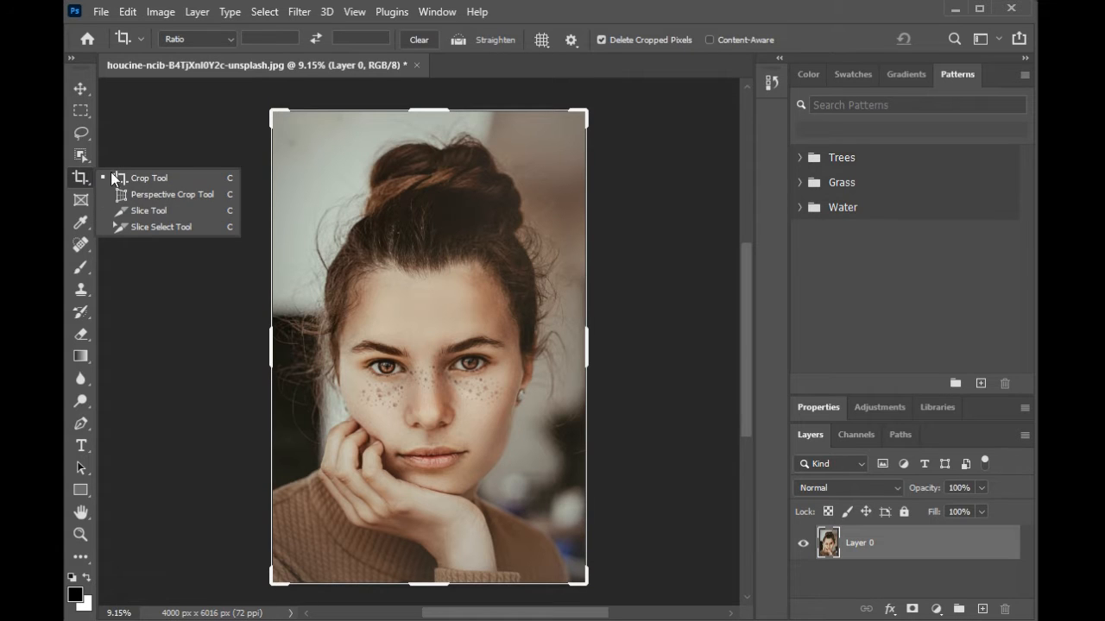
{"action": "left_click_drag", "start_coordinate": [272, 114], "coordinate": [290, 185]}
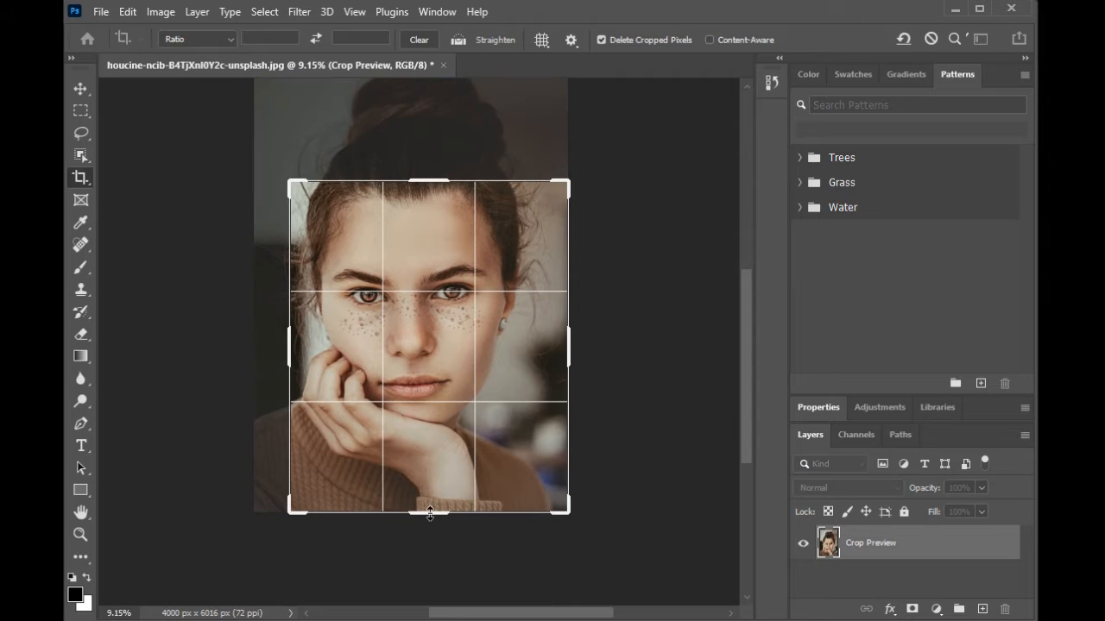
{"action": "left_click_drag", "start_coordinate": [429, 513], "coordinate": [424, 463]}
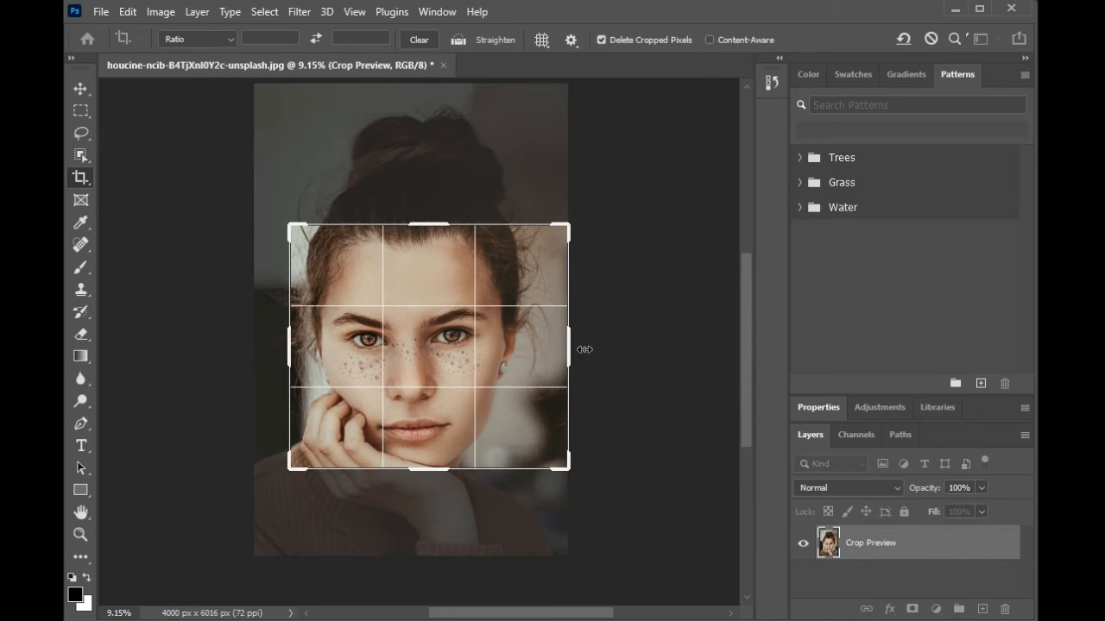
{"action": "left_click_drag", "start_coordinate": [575, 349], "coordinate": [543, 338]}
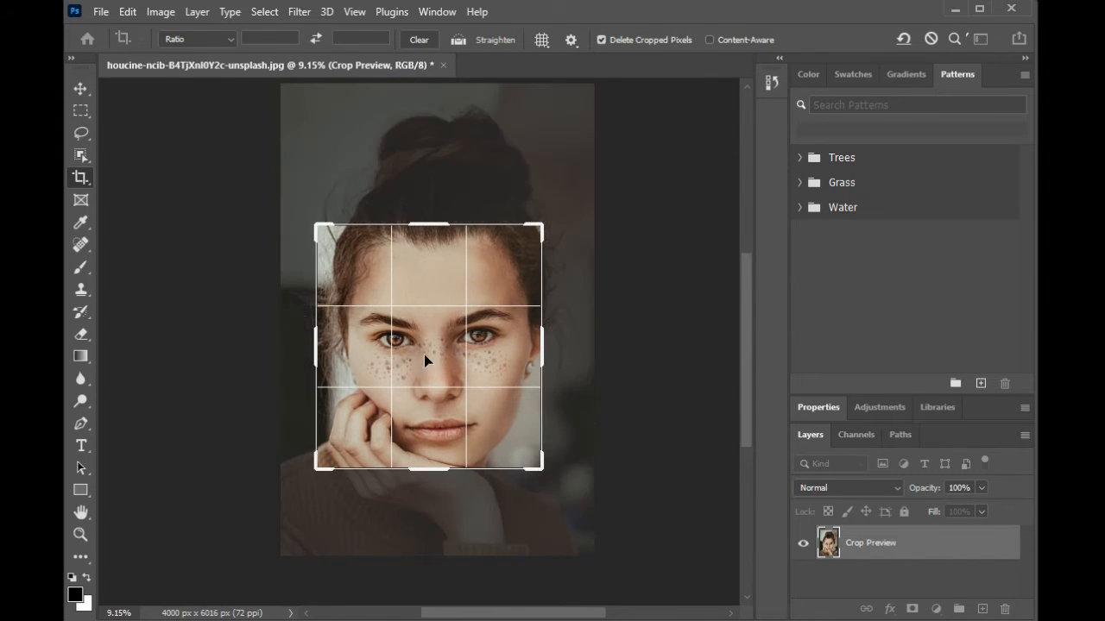
{"action": "mouse_move", "coordinate": [309, 340]}
{"action": "left_mouse_down"}
{"action": "mouse_move", "coordinate": [329, 340]}
{"action": "mouse_move", "coordinate": [318, 342]}
{"action": "left_mouse_up"}
{"action": "key", "text": "Return"}
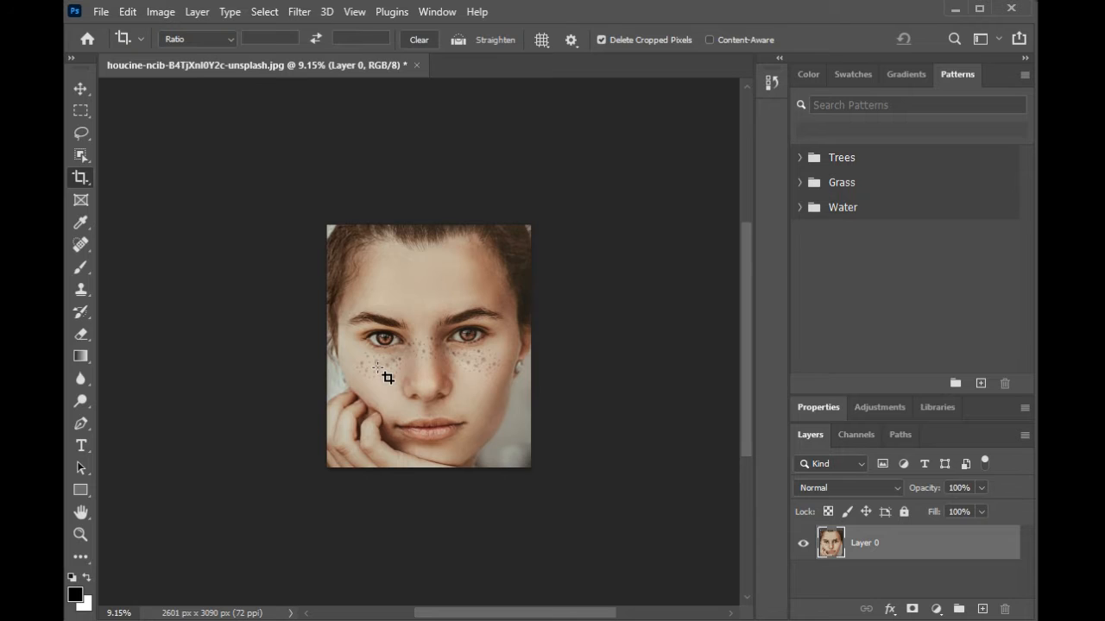
Undo the crop and unlock the restored Background layer so that it becomes editable.
{"action": "key", "text": "ctrl+z"}
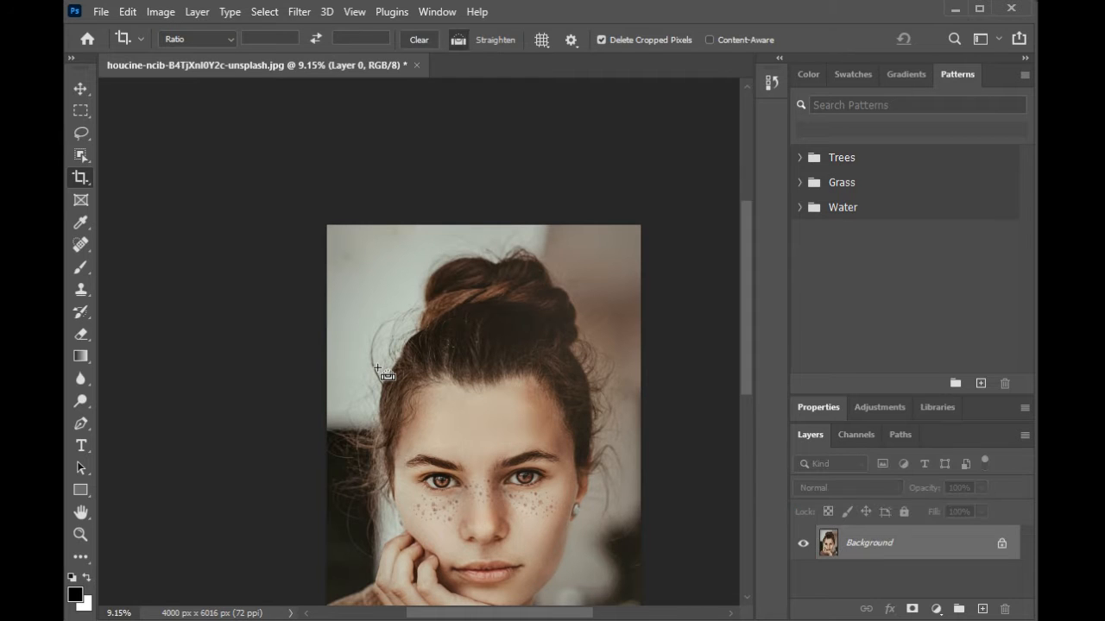
{"action": "left_click", "coordinate": [1001, 546]}
{"action": "left_click_drag", "start_coordinate": [746, 320], "coordinate": [746, 360]}
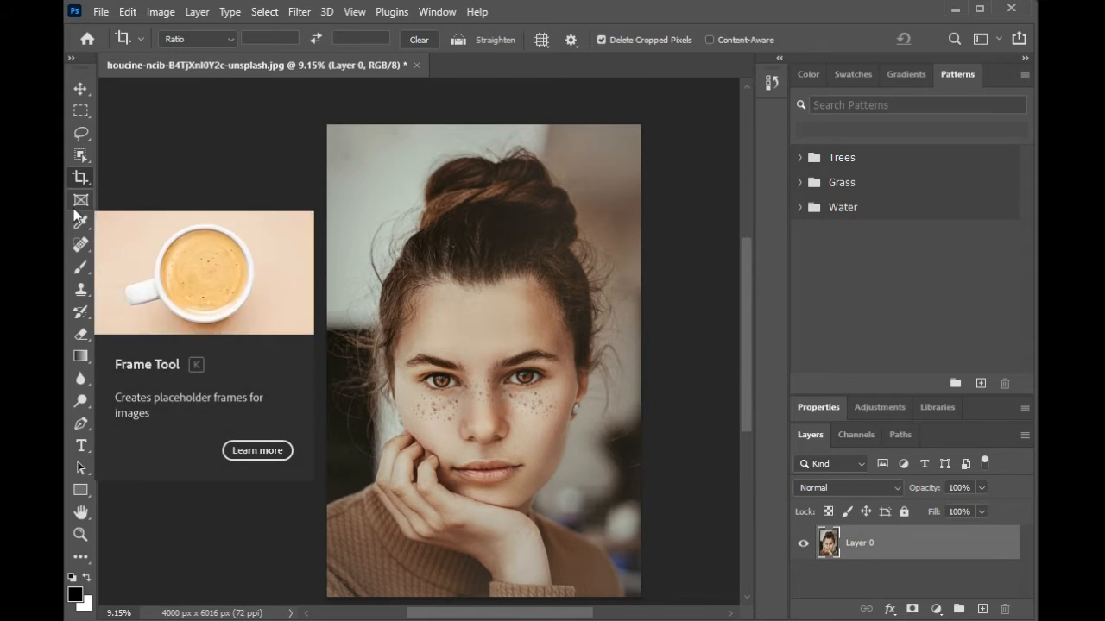
Place the portrait inside a tall rectangular frame around the face with the Frame tool.
{"action": "left_click", "coordinate": [79, 201]}
{"action": "left_click_drag", "start_coordinate": [402, 196], "coordinate": [666, 389]}
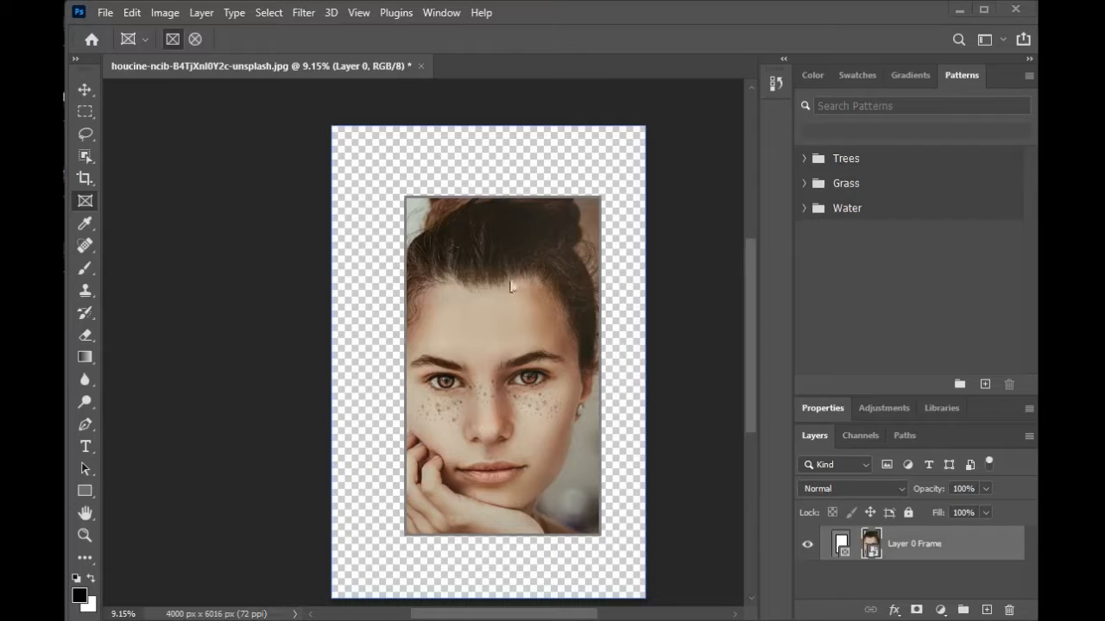
Undo the rectangular frame on the portrait and switch to the Eyedropper tool.
{"action": "left_click", "coordinate": [85, 224]}
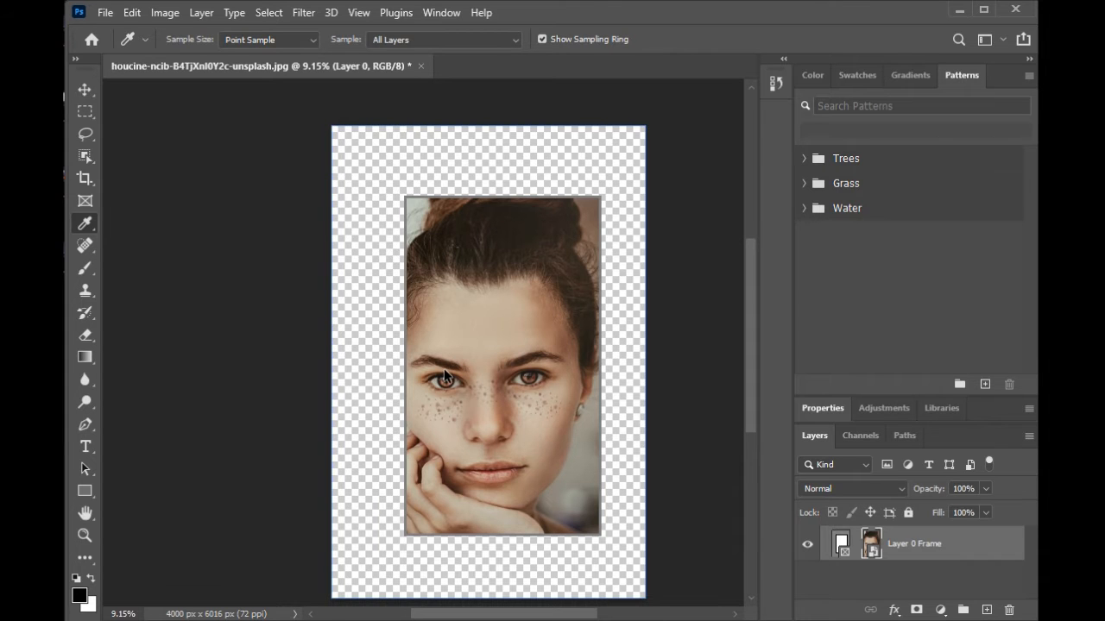
{"action": "key", "text": "ctrl+z"}
{"action": "scroll", "coordinate": [552, 380], "scroll_direction": "down", "scroll_amount": 1}
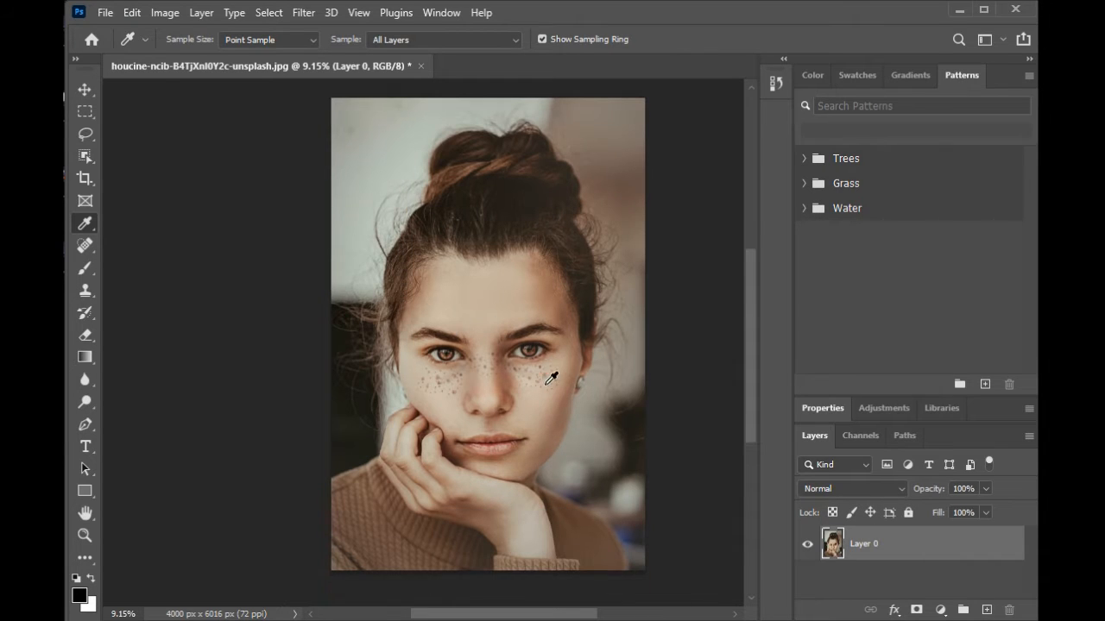
Examine the eyes and the freckled skin of the face at several magnifications.
{"action": "scroll", "coordinate": [505, 293], "scroll_direction": "up", "scroll_amount": 1}
{"action": "key", "text": "ctrl+alt+plus"}
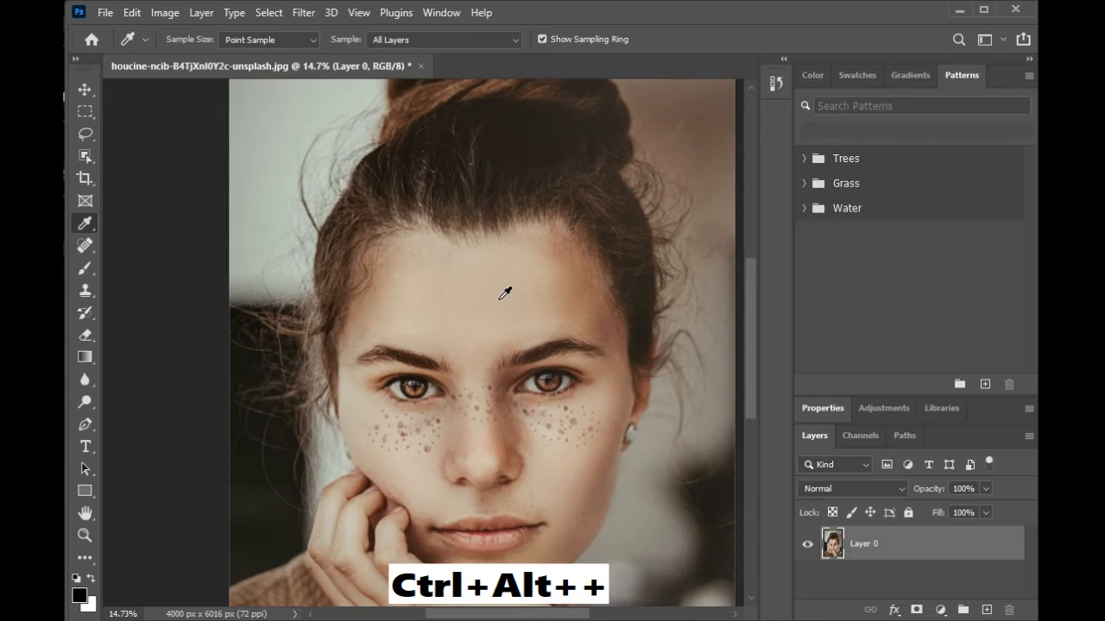
{"action": "scroll", "coordinate": [489, 357], "scroll_direction": "down", "scroll_amount": 1}
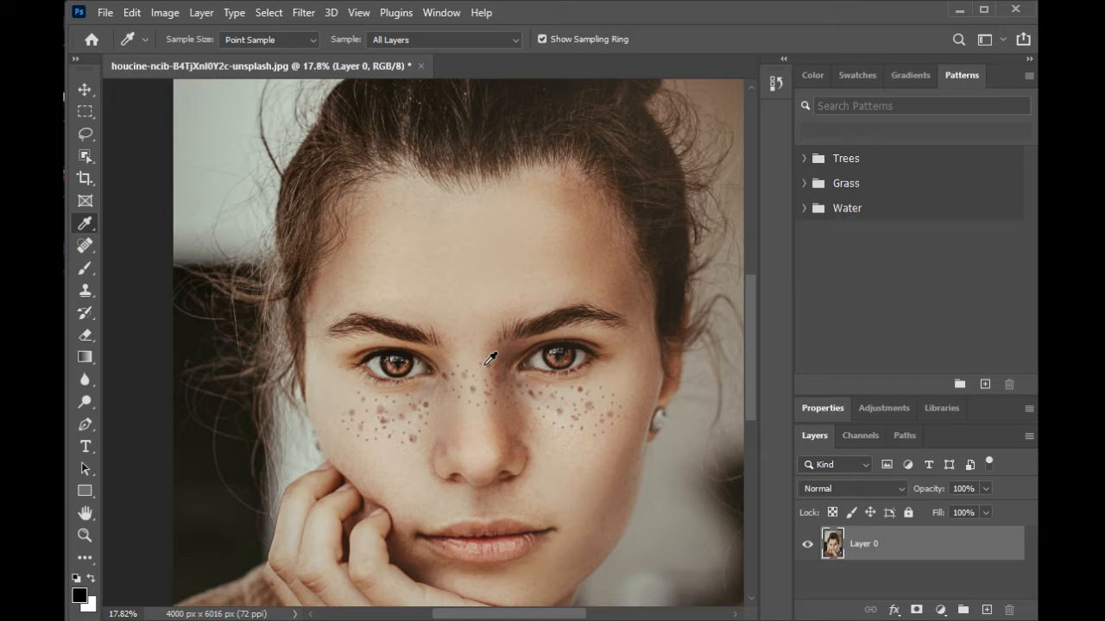
{"action": "scroll", "coordinate": [384, 399], "scroll_direction": "up", "scroll_amount": 3}
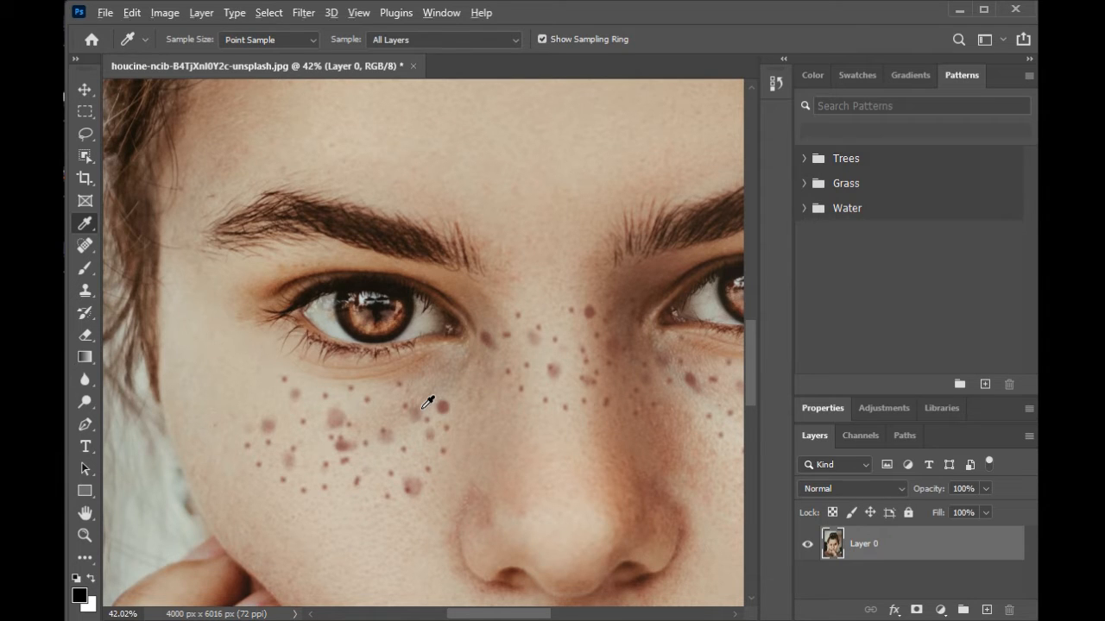
{"action": "scroll", "coordinate": [427, 403], "scroll_direction": "down", "scroll_amount": 6}
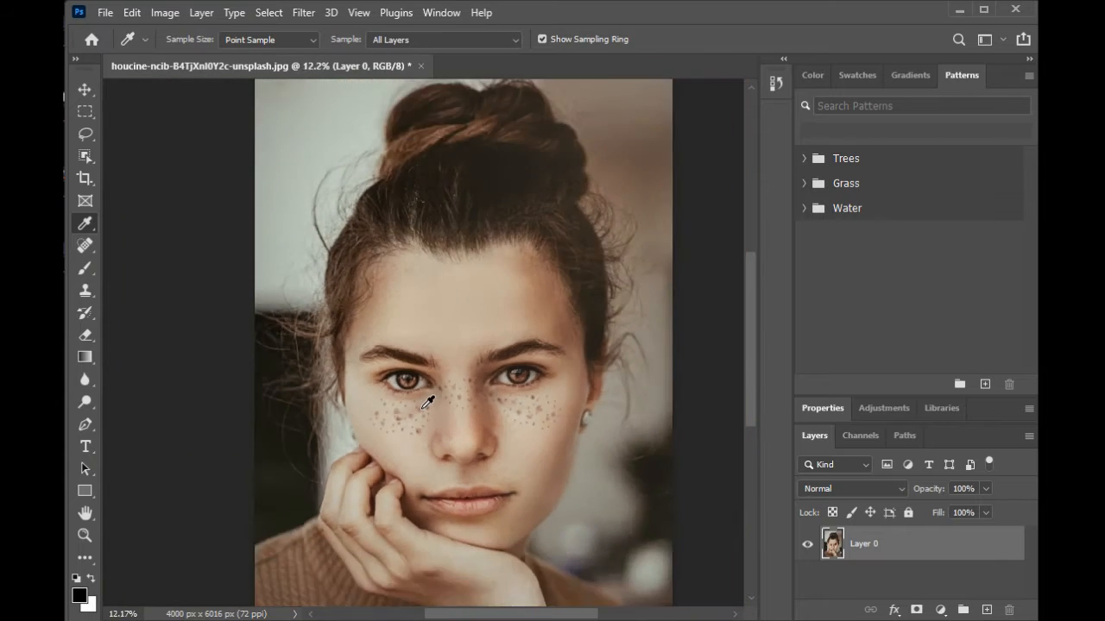
{"action": "scroll", "coordinate": [427, 403], "scroll_direction": "up", "scroll_amount": 3}
{"action": "scroll", "coordinate": [427, 403], "scroll_direction": "up", "scroll_amount": 3}
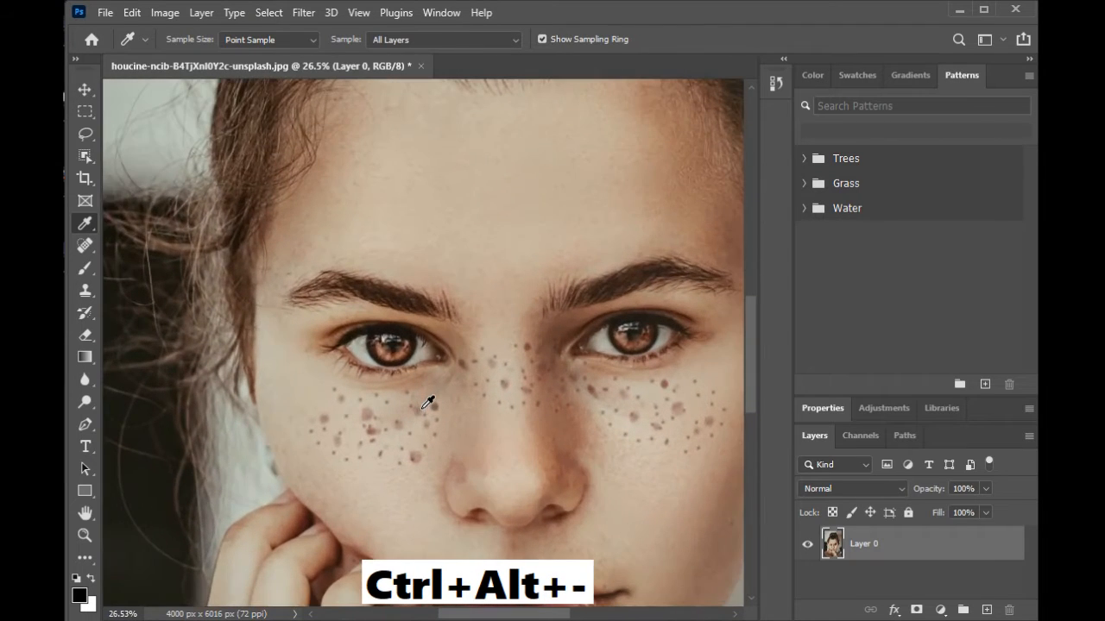
{"action": "scroll", "coordinate": [441, 396], "scroll_direction": "up", "scroll_amount": 1}
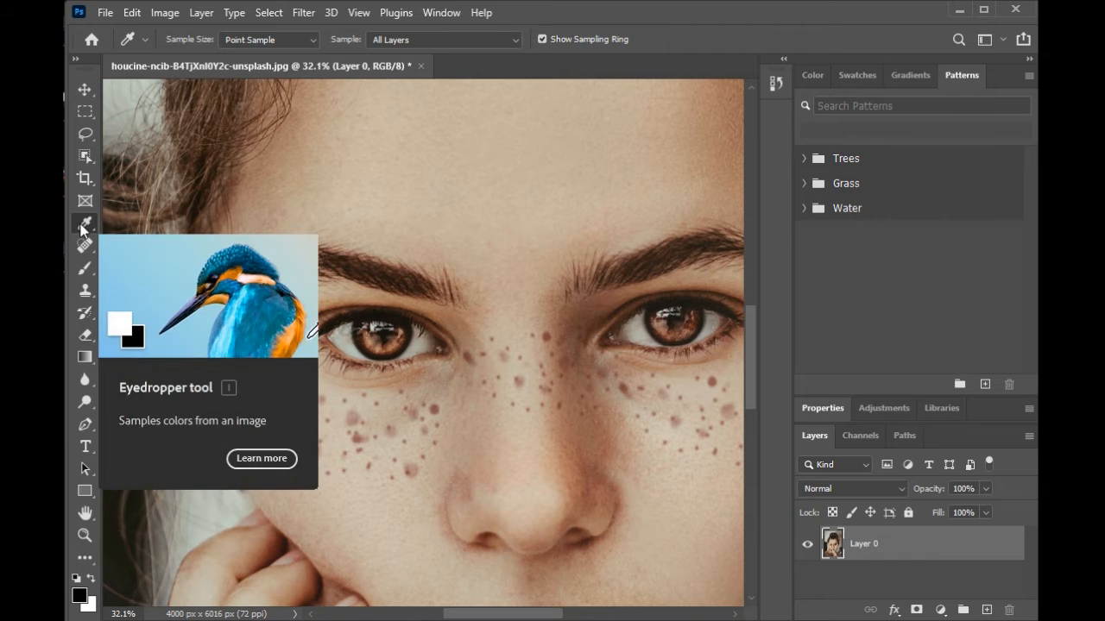
Sample the dark brown of the eyebrow and the skin tone of the nose tip as foreground colour.
{"action": "left_click", "coordinate": [362, 264]}
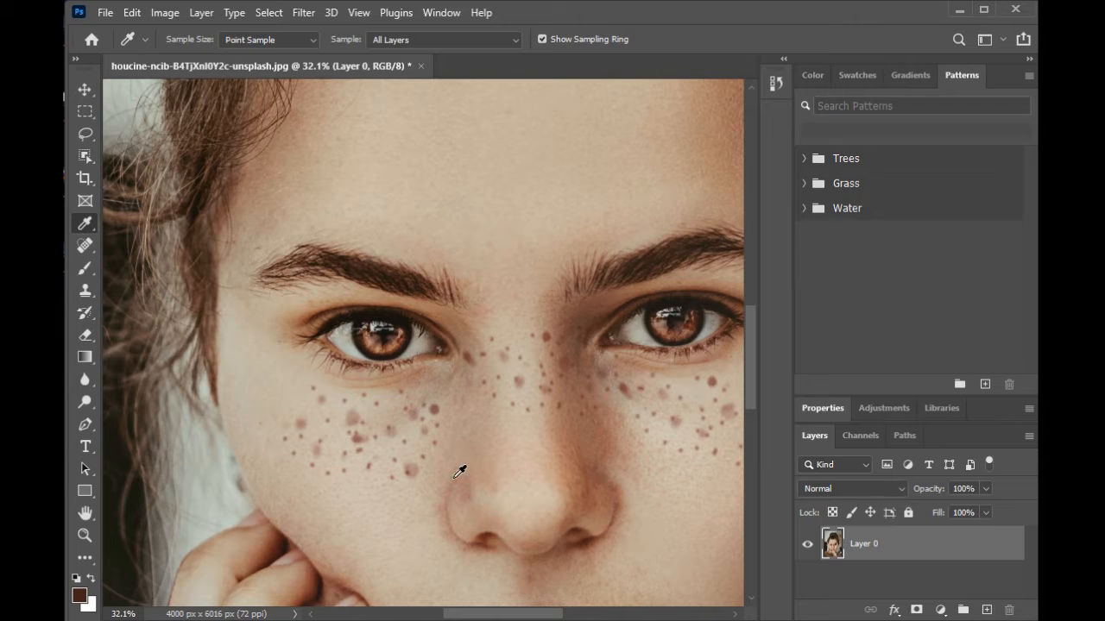
{"action": "left_click", "coordinate": [537, 509]}
Sample the brown of the knitted sweater below the hand as the foreground colour.
{"action": "scroll", "coordinate": [512, 386], "scroll_direction": "up", "scroll_amount": 3}
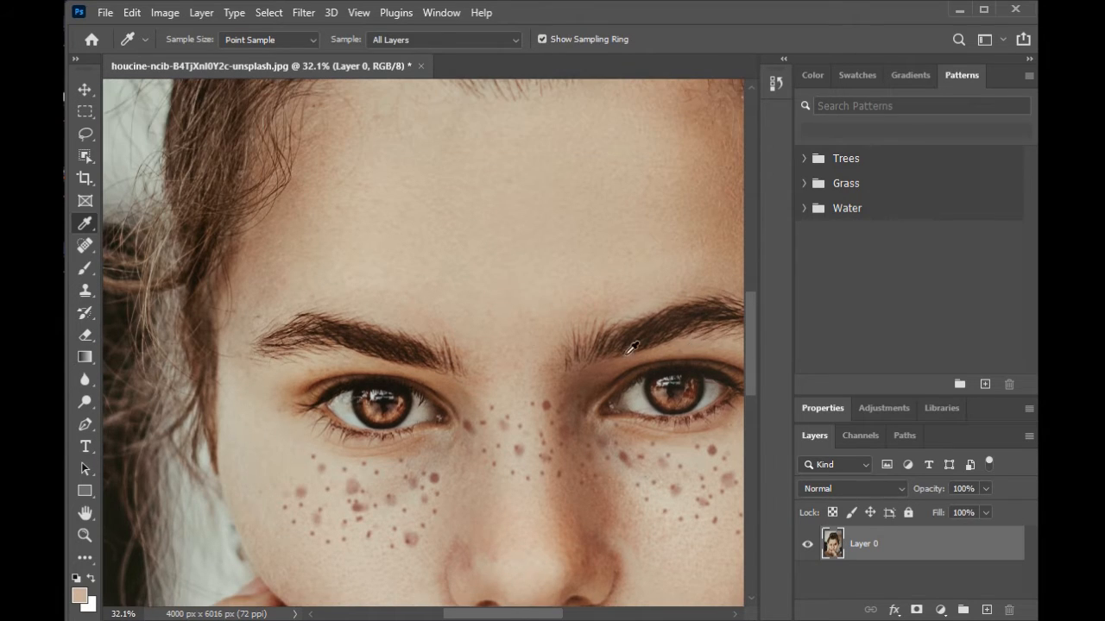
{"action": "scroll", "coordinate": [597, 354], "scroll_direction": "down", "scroll_amount": 1}
{"action": "scroll", "coordinate": [597, 354], "scroll_direction": "down", "scroll_amount": 3}
{"action": "scroll", "coordinate": [431, 442], "scroll_direction": "up", "scroll_amount": 2}
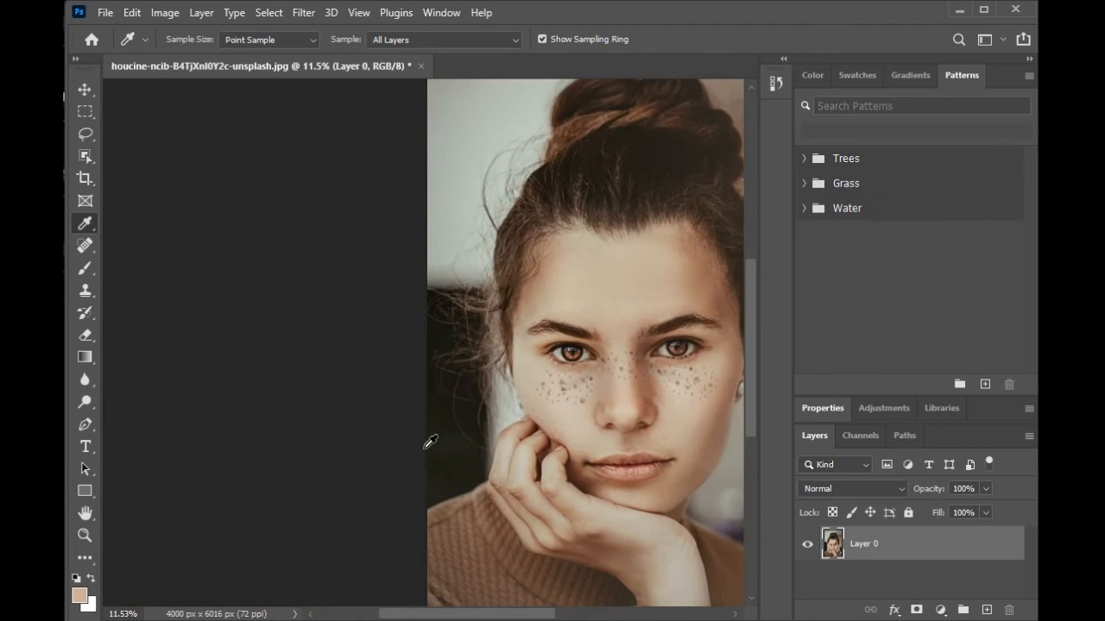
{"action": "scroll", "coordinate": [496, 493], "scroll_direction": "up", "scroll_amount": 2}
{"action": "scroll", "coordinate": [457, 481], "scroll_direction": "down", "scroll_amount": 5}
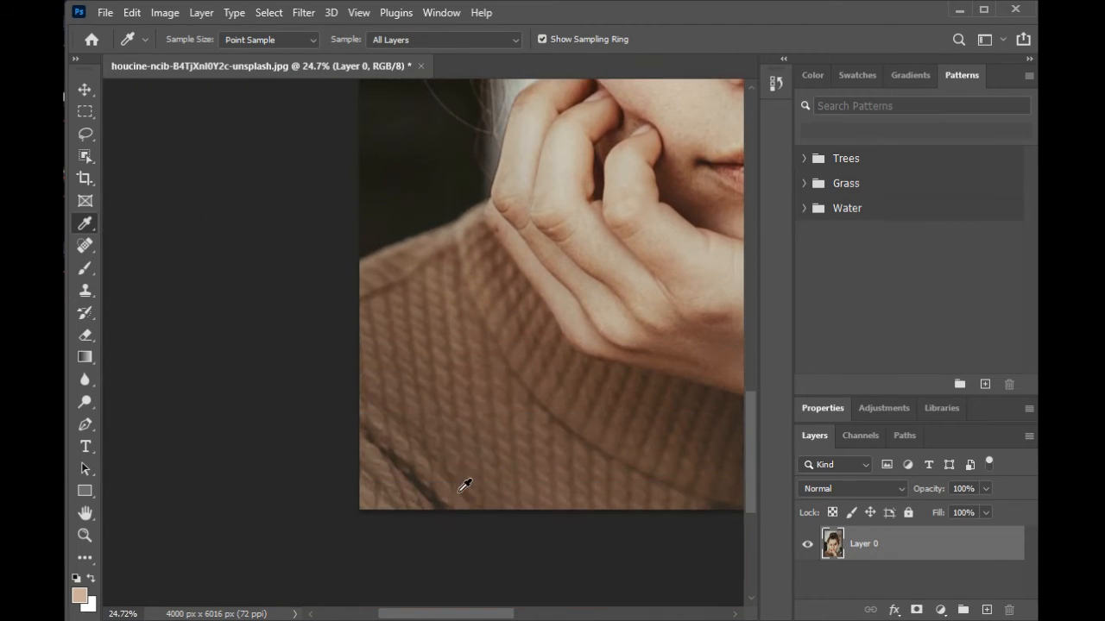
{"action": "scroll", "coordinate": [483, 476], "scroll_direction": "up", "scroll_amount": 2}
{"action": "scroll", "coordinate": [487, 473], "scroll_direction": "up", "scroll_amount": 1}
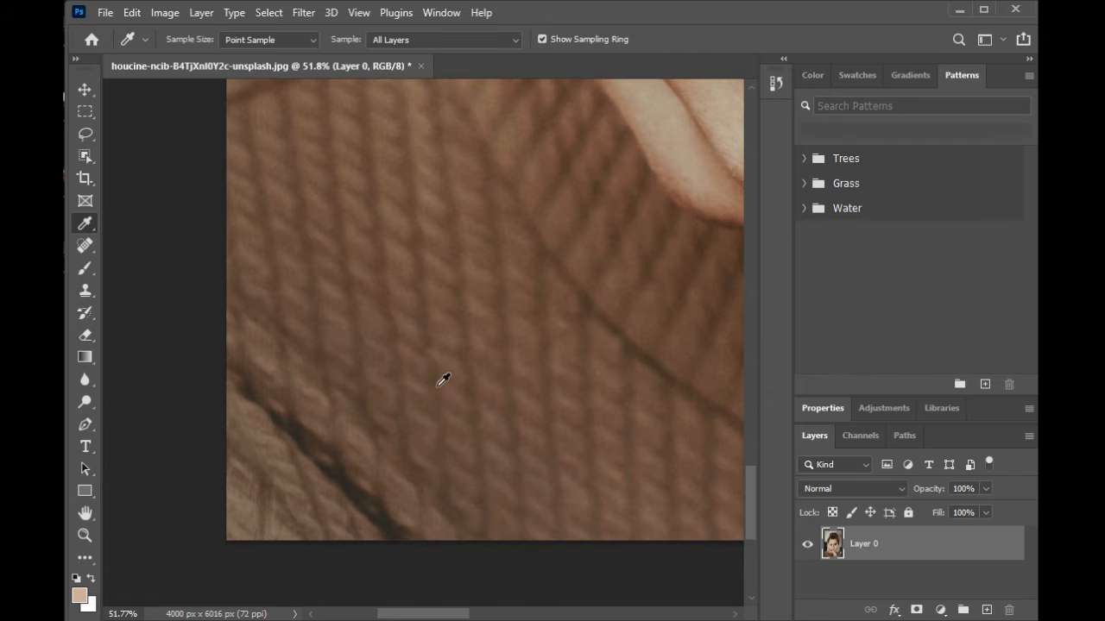
{"action": "left_click", "coordinate": [436, 380]}
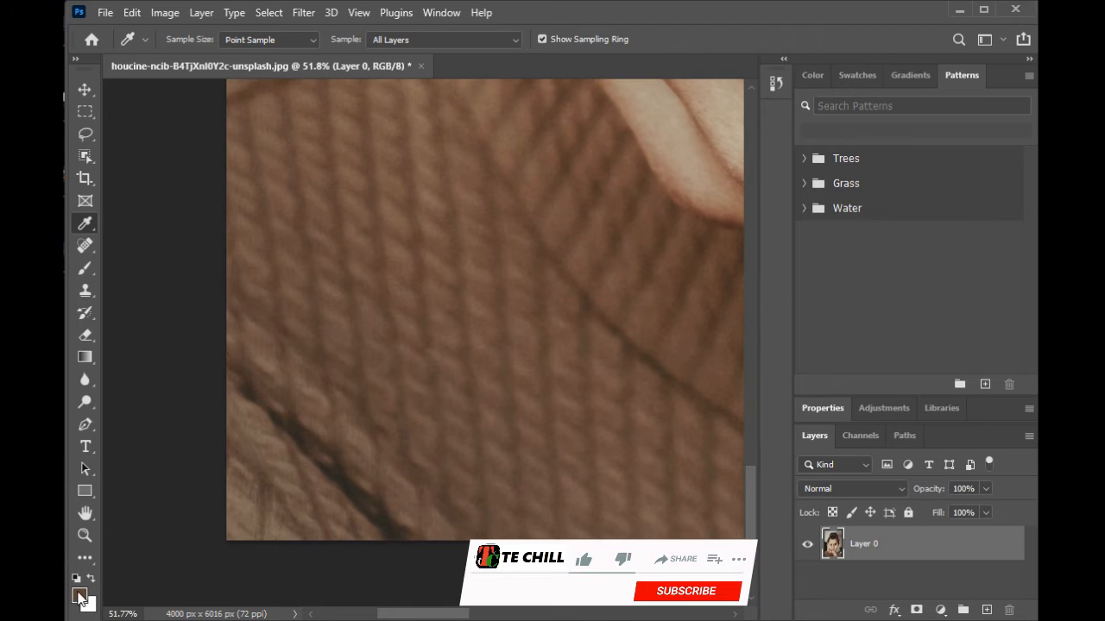
Switch to the Spot Healing Brush tool with the whole face in view.
{"action": "scroll", "coordinate": [526, 335], "scroll_direction": "down", "scroll_amount": 8}
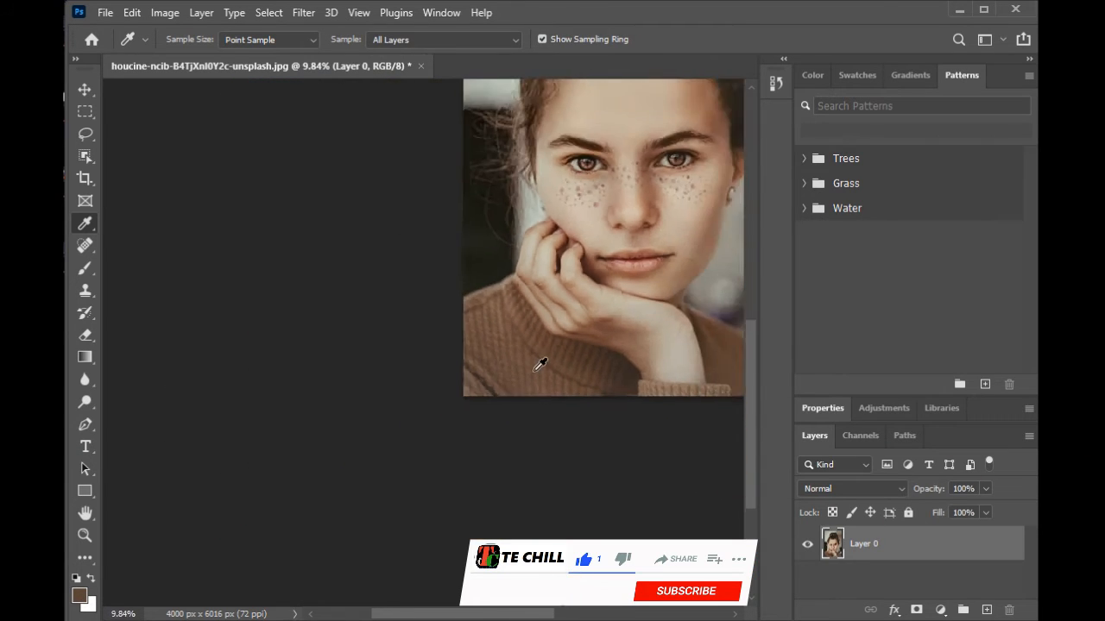
{"action": "scroll", "coordinate": [615, 275], "scroll_direction": "up", "scroll_amount": 5}
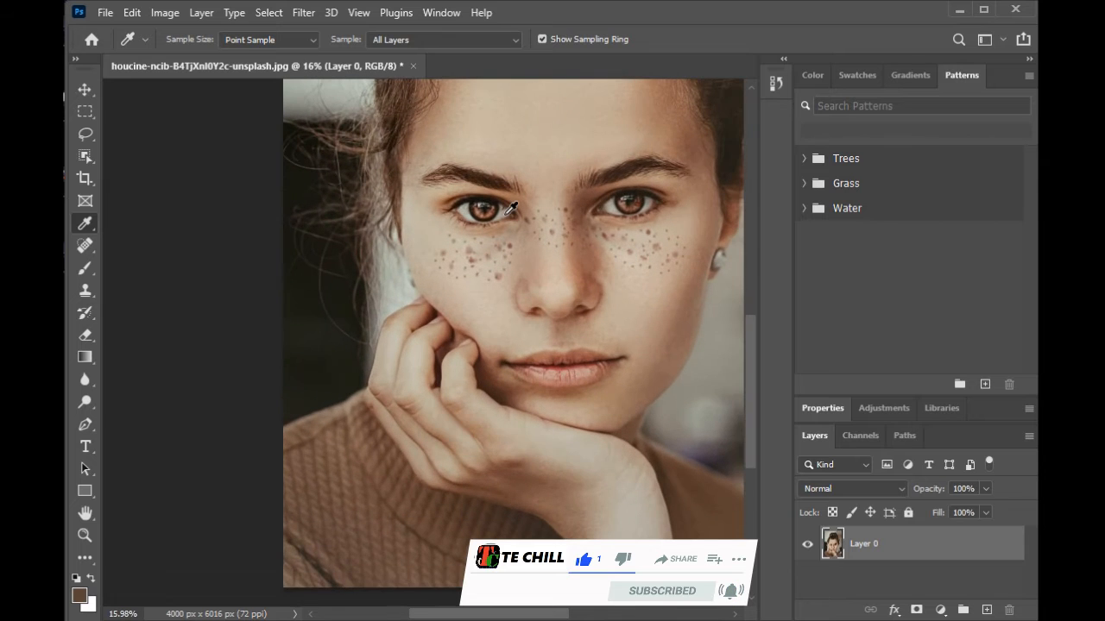
{"action": "left_click", "coordinate": [83, 247]}
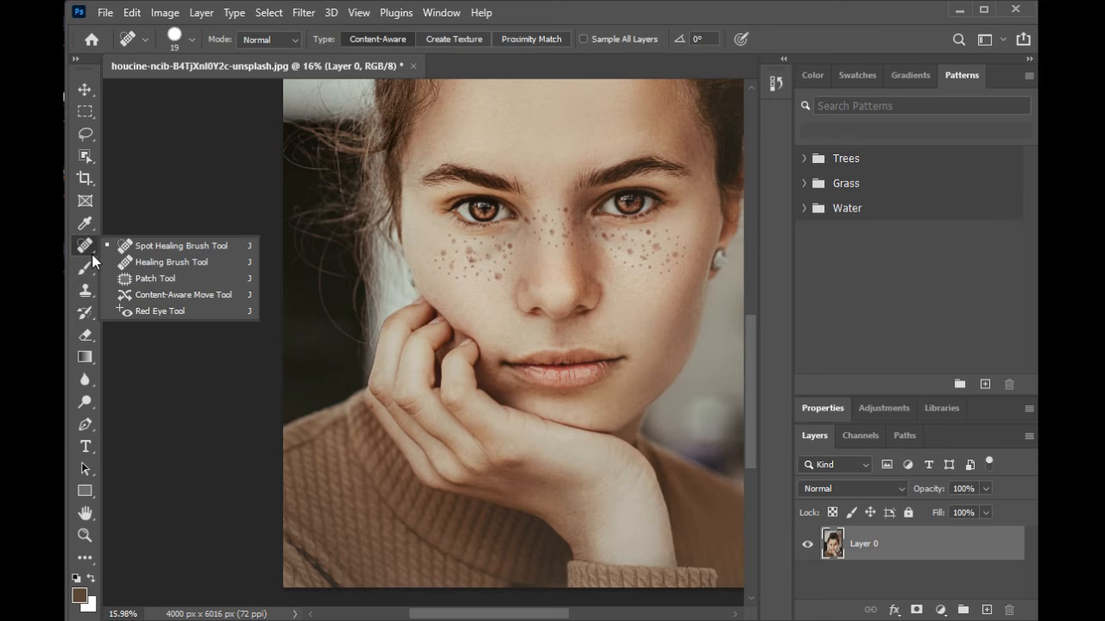
{"action": "left_click", "coordinate": [715, 267]}
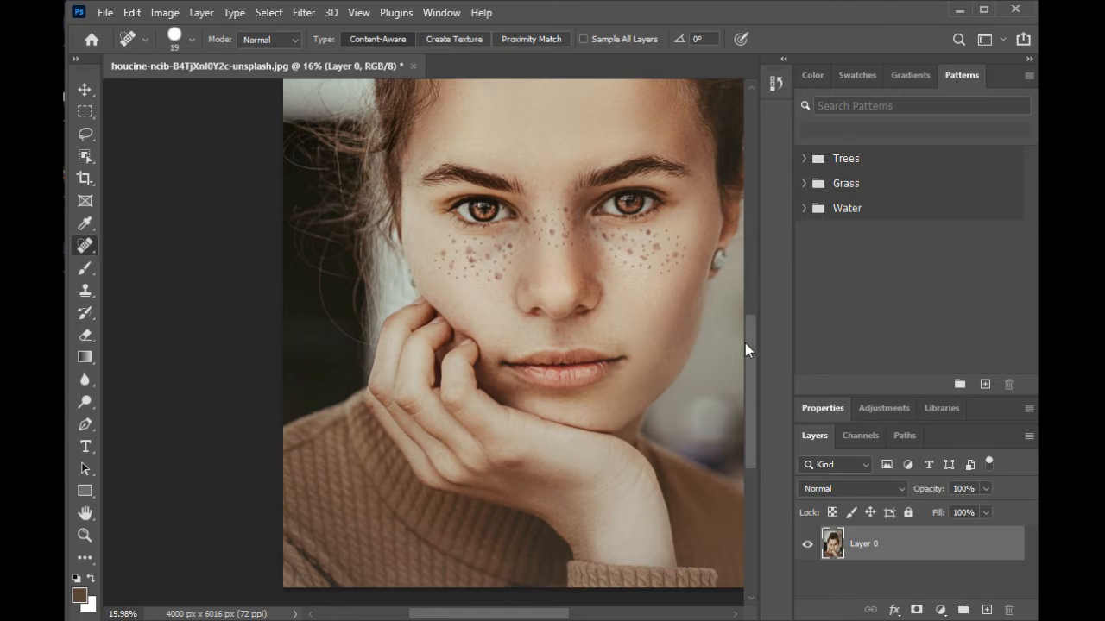
Inspect the freckles on the nose and cheeks, ending close up on the cheek nearest the supporting hand.
{"action": "scroll", "coordinate": [749, 333], "scroll_direction": "up", "scroll_amount": 1}
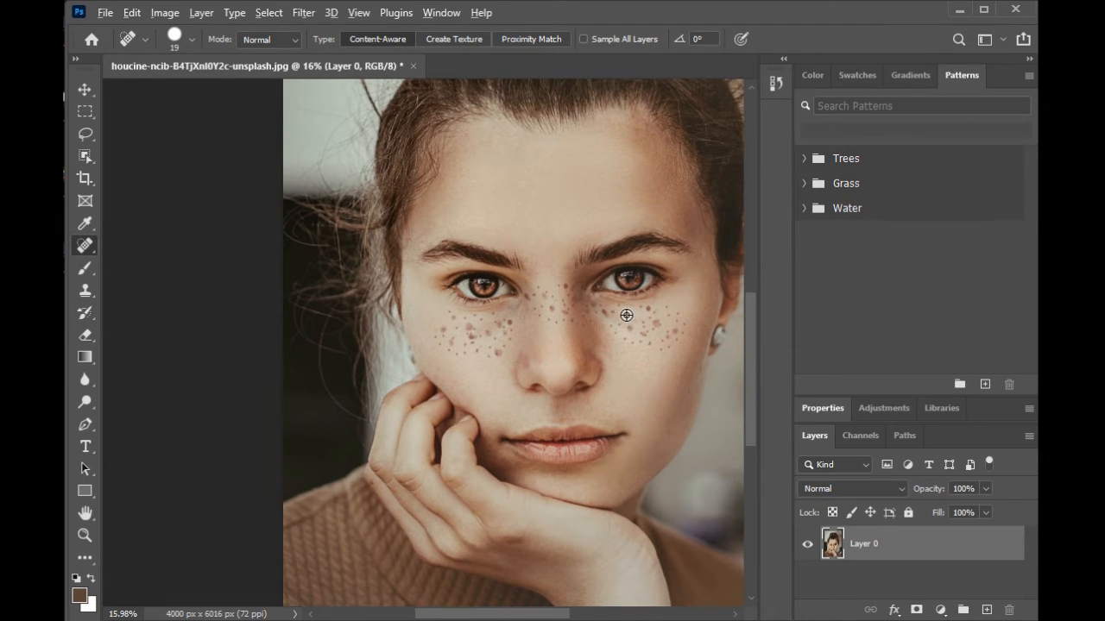
{"action": "scroll", "coordinate": [626, 315], "scroll_direction": "up", "scroll_amount": 2}
{"action": "scroll", "coordinate": [627, 315], "scroll_direction": "up", "scroll_amount": 3}
{"action": "scroll", "coordinate": [604, 315], "scroll_direction": "down", "scroll_amount": 4}
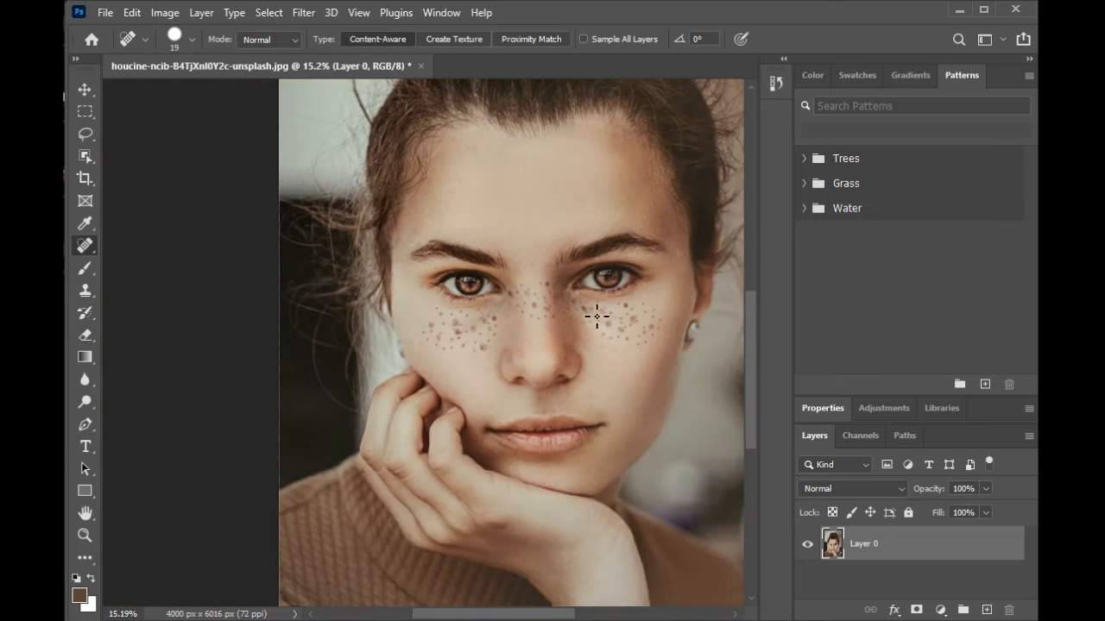
{"action": "scroll", "coordinate": [579, 181], "scroll_direction": "up", "scroll_amount": 3}
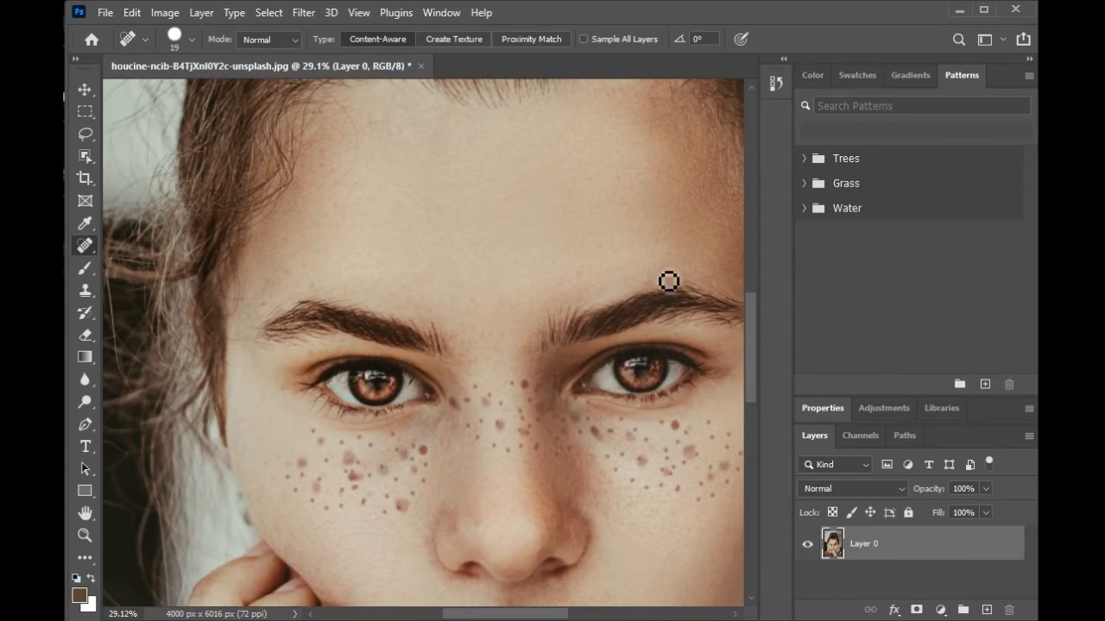
{"action": "left_click_drag", "start_coordinate": [748, 380], "coordinate": [751, 407]}
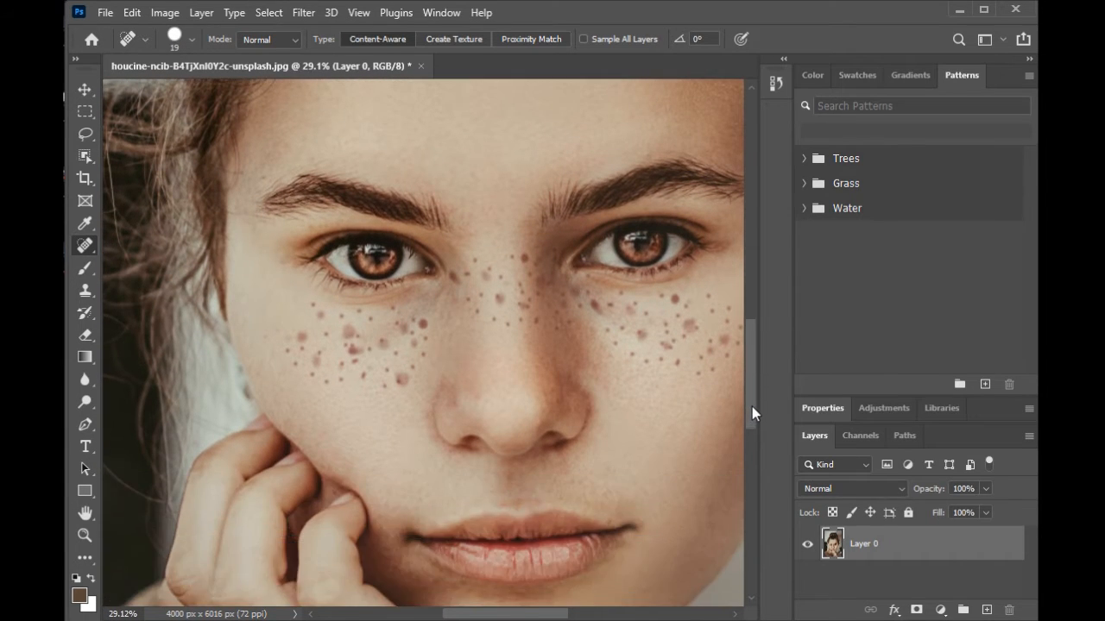
{"action": "scroll", "coordinate": [442, 594], "scroll_direction": "right", "scroll_amount": 2}
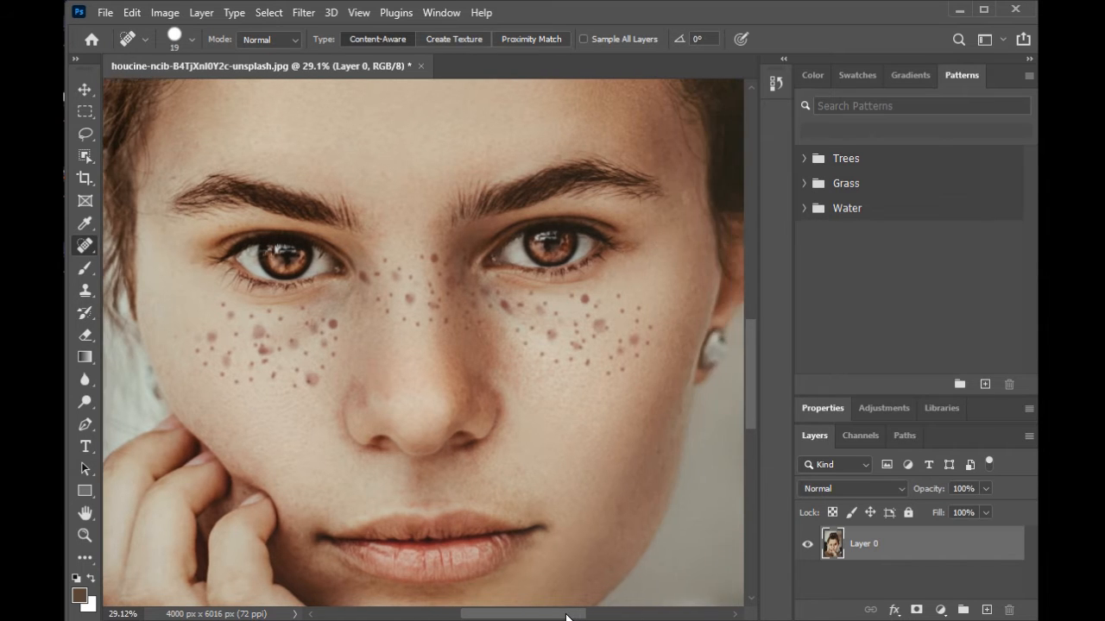
{"action": "scroll", "coordinate": [393, 310], "scroll_direction": "up", "scroll_amount": 2}
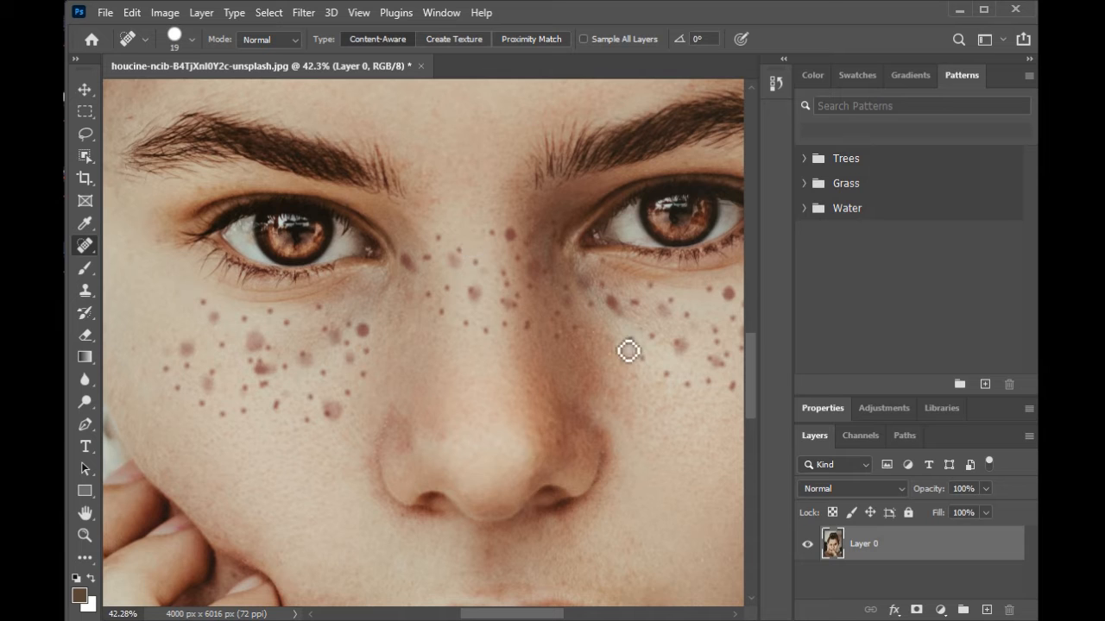
{"action": "left_click_drag", "start_coordinate": [542, 613], "coordinate": [498, 607]}
{"action": "scroll", "coordinate": [490, 307], "scroll_direction": "up", "scroll_amount": 3}
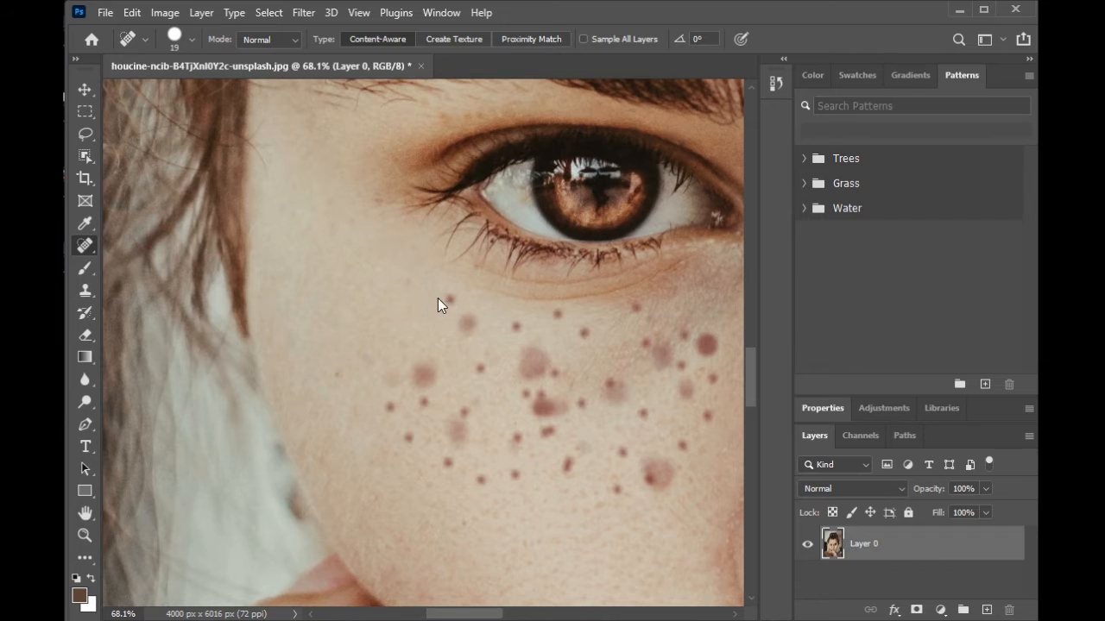
Try out enlarging the Spot Healing Brush over the cheek, up to about 653 px, and settle on 56 px.
{"action": "key", "text": "bracketright"}
{"action": "key", "text": "bracketright"}
{"action": "key", "text": "bracketright"}
{"action": "key", "text": "bracketright"}
{"action": "key", "text": "bracketright"}
{"action": "key", "text": "bracketright"}
{"action": "mouse_move", "coordinate": [302, 268]}
{"action": "left_mouse_down"}
{"action": "mouse_move", "coordinate": [372, 291]}
{"action": "mouse_move", "coordinate": [398, 277]}
{"action": "mouse_move", "coordinate": [434, 296]}
{"action": "mouse_move", "coordinate": [451, 286]}
{"action": "mouse_move", "coordinate": [495, 297]}
{"action": "mouse_move", "coordinate": [478, 291]}
{"action": "left_mouse_up"}
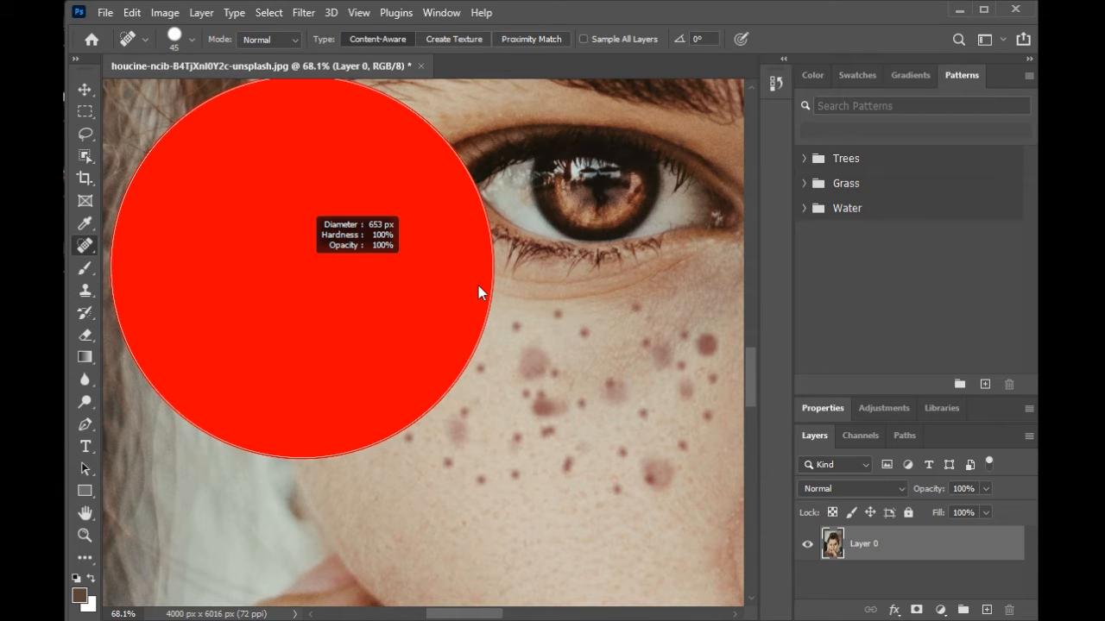
{"action": "mouse_move", "coordinate": [479, 286]}
{"action": "left_mouse_down"}
{"action": "mouse_move", "coordinate": [295, 282]}
{"action": "mouse_move", "coordinate": [330, 306]}
{"action": "mouse_move", "coordinate": [351, 298]}
{"action": "mouse_move", "coordinate": [342, 286]}
{"action": "mouse_move", "coordinate": [357, 289]}
{"action": "left_mouse_up"}
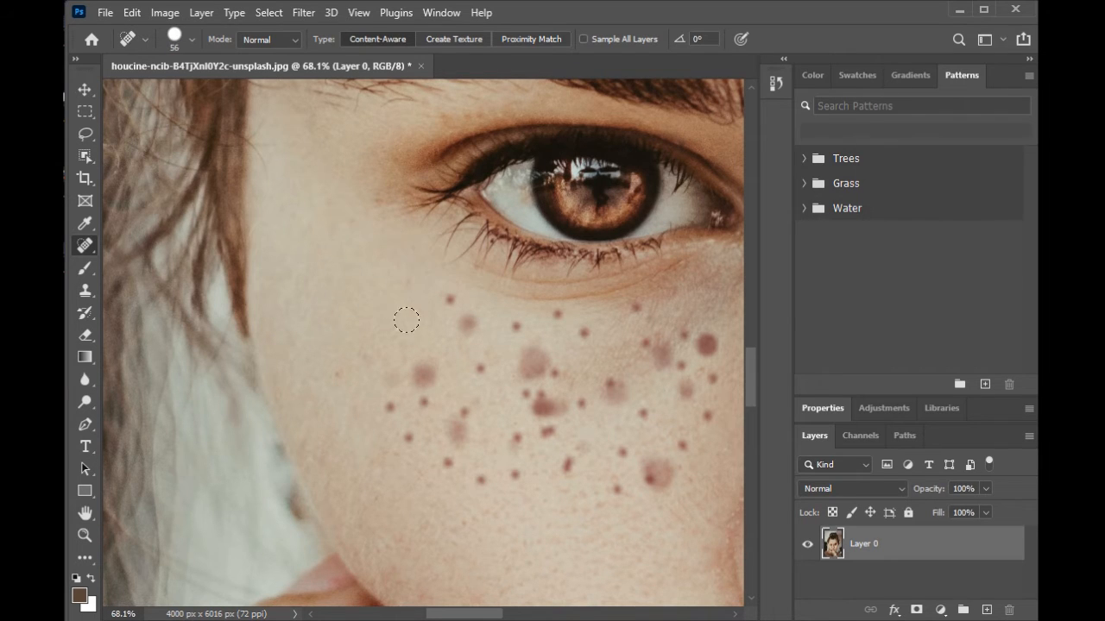
Set the Spot Healing Brush size to 38 px and heal the first three freckles below the eye's outer corner.
{"action": "scroll", "coordinate": [414, 315], "scroll_direction": "down", "scroll_amount": 2}
{"action": "scroll", "coordinate": [483, 257], "scroll_direction": "up", "scroll_amount": 2}
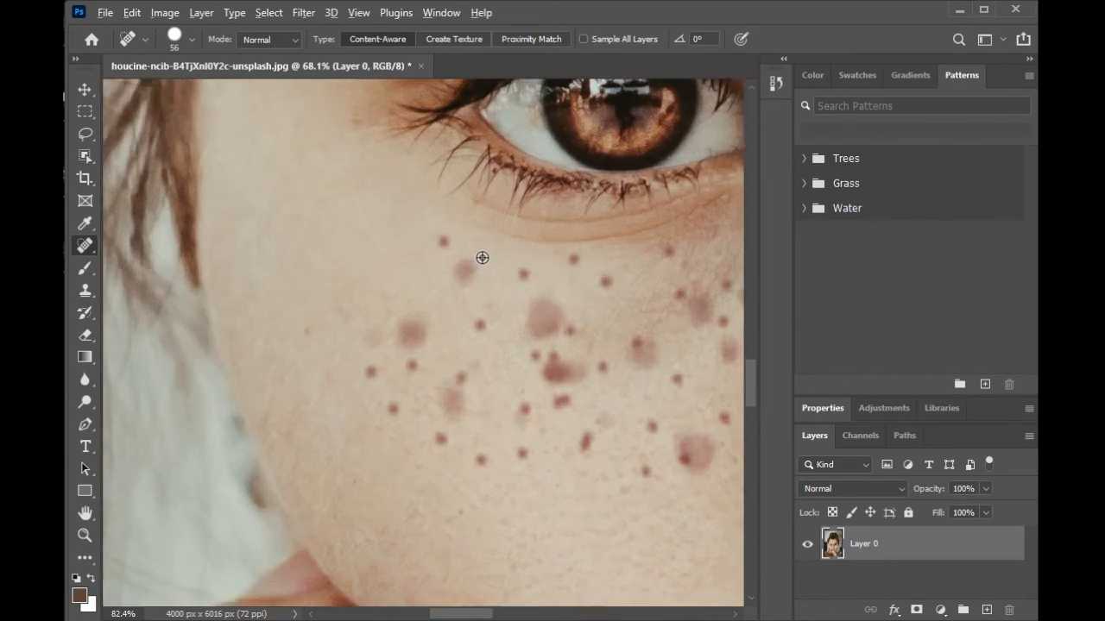
{"action": "left_click_drag", "start_coordinate": [441, 246], "coordinate": [427, 238]}
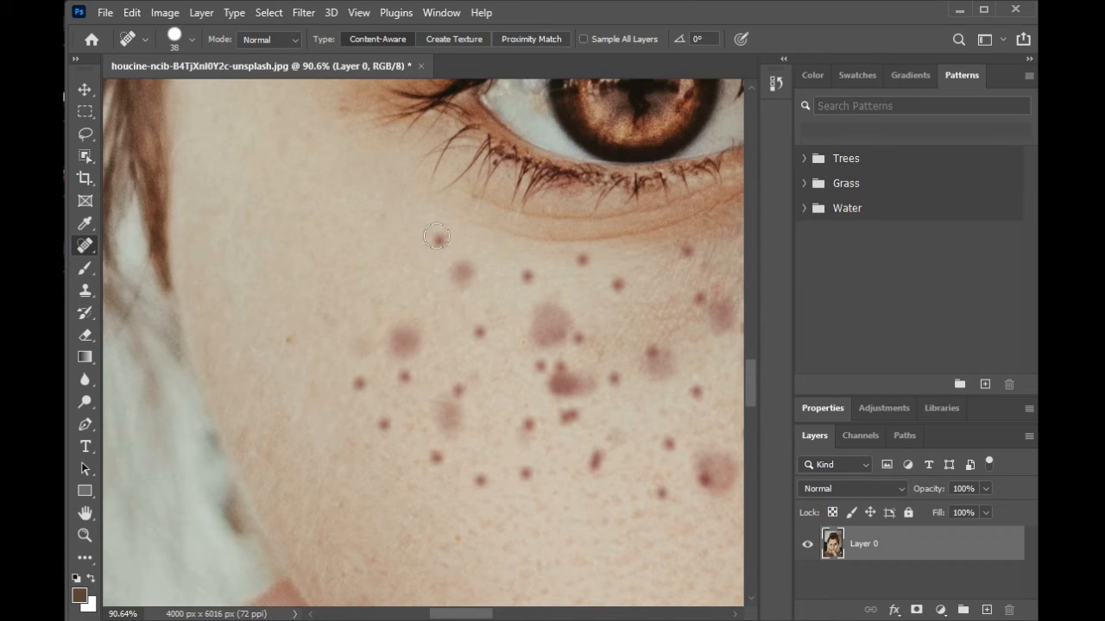
{"action": "left_click", "coordinate": [437, 236]}
{"action": "left_click", "coordinate": [463, 266]}
{"action": "left_click", "coordinate": [524, 277]}
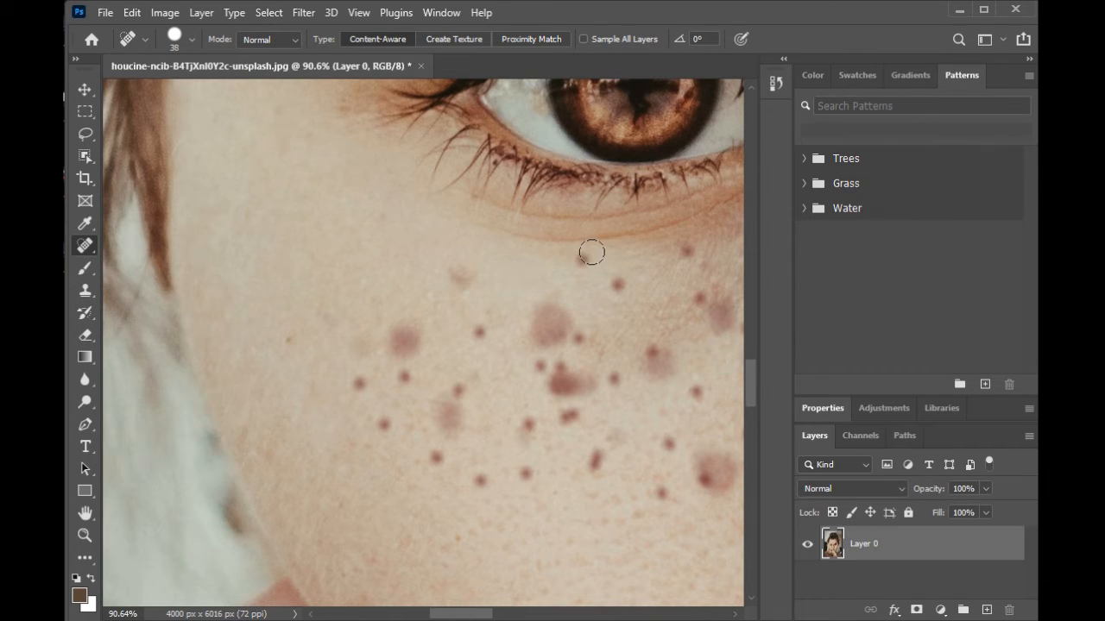
Heal the three small freckles just beneath the lower eyelid, going over the first one twice.
{"action": "left_click", "coordinate": [592, 253]}
{"action": "left_click", "coordinate": [611, 289]}
{"action": "left_click", "coordinate": [682, 254]}
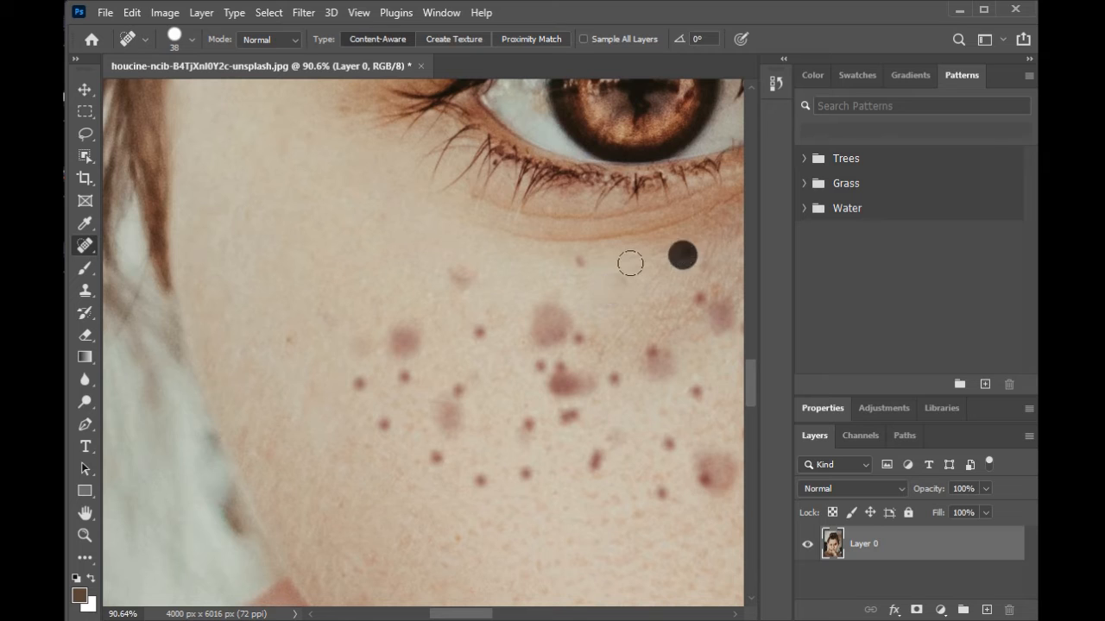
{"action": "left_click", "coordinate": [580, 259]}
Heal the small scattered freckles on the outer cheek, including the faint dot near the face's edge.
{"action": "left_click", "coordinate": [481, 332]}
{"action": "left_click", "coordinate": [456, 395]}
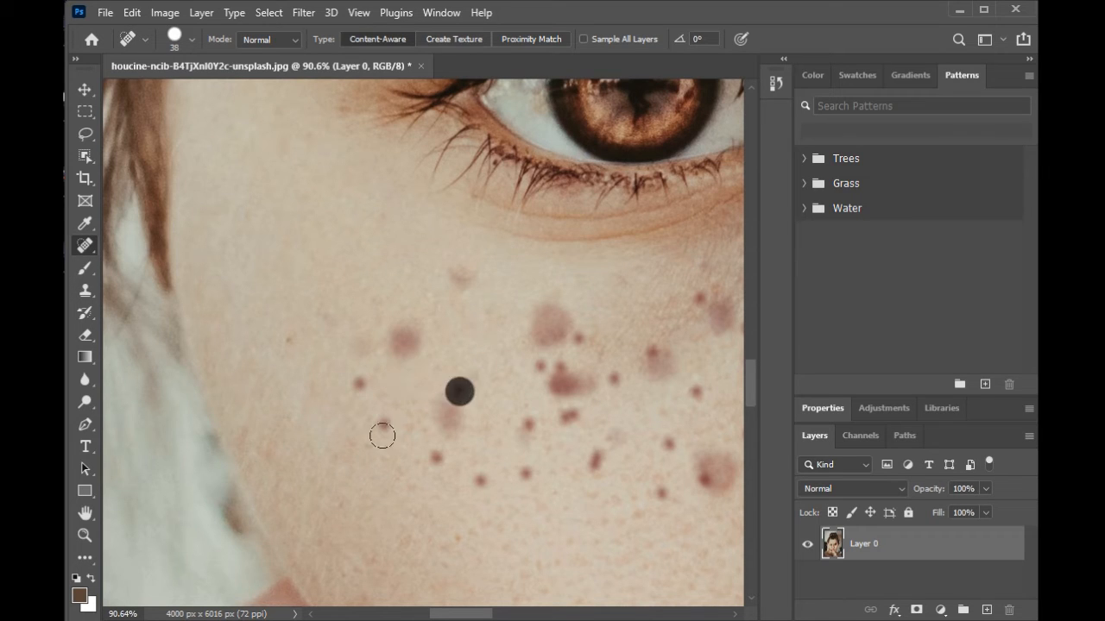
{"action": "left_click", "coordinate": [388, 422]}
{"action": "left_click", "coordinate": [360, 384]}
{"action": "left_click", "coordinate": [292, 339]}
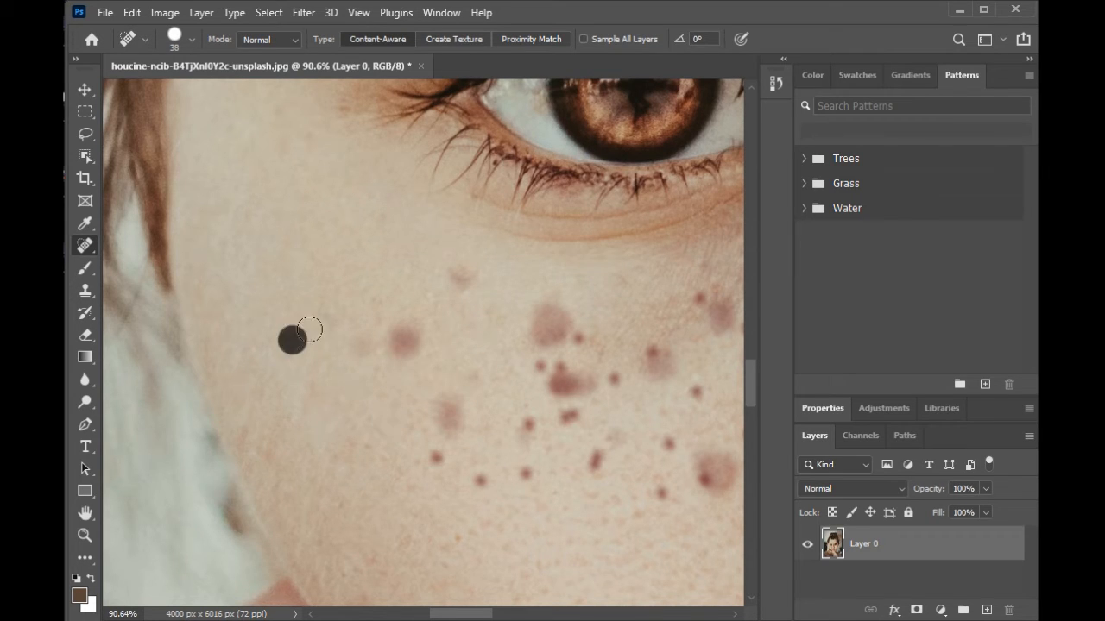
Heal the large round freckle on the outer cheek and the pale marks beside it.
{"action": "left_click", "coordinate": [328, 316]}
{"action": "left_click", "coordinate": [360, 350]}
{"action": "left_click", "coordinate": [396, 345]}
{"action": "left_click", "coordinate": [402, 332]}
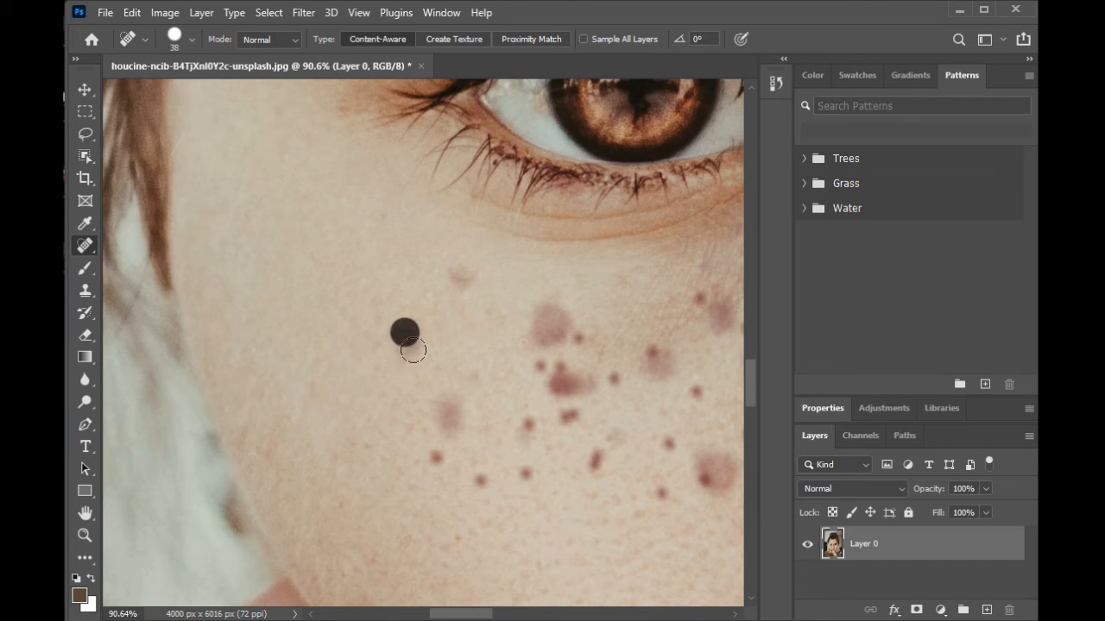
{"action": "left_click", "coordinate": [394, 345]}
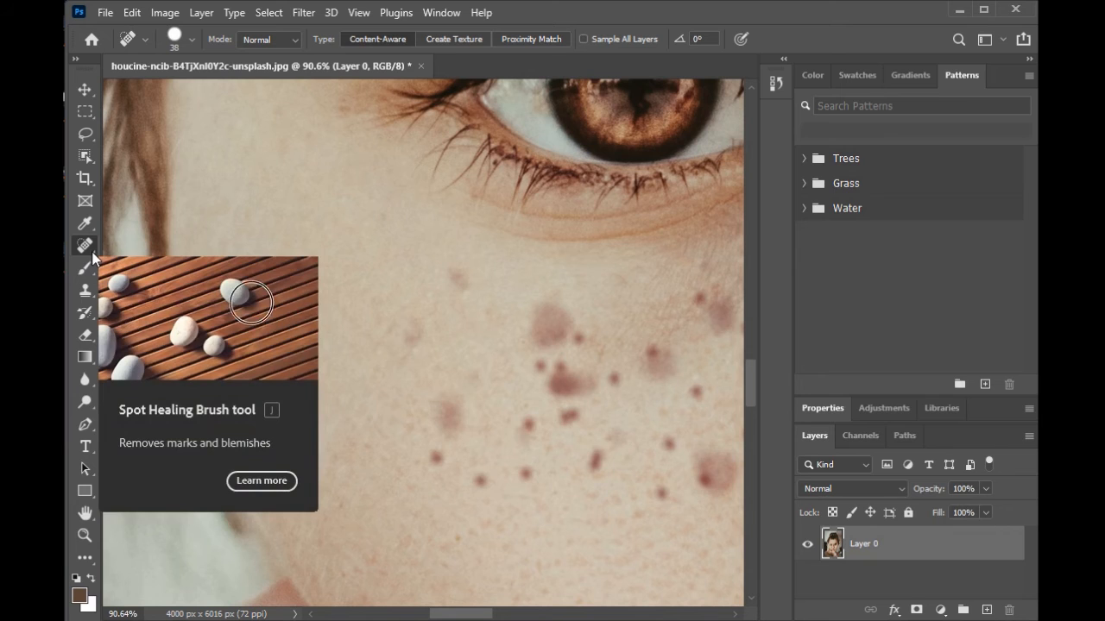
Use the Healing Brush with sampled clear skin on the upper part of the large central freckle and the faint spot below the eye.
{"action": "right_click", "coordinate": [92, 252]}
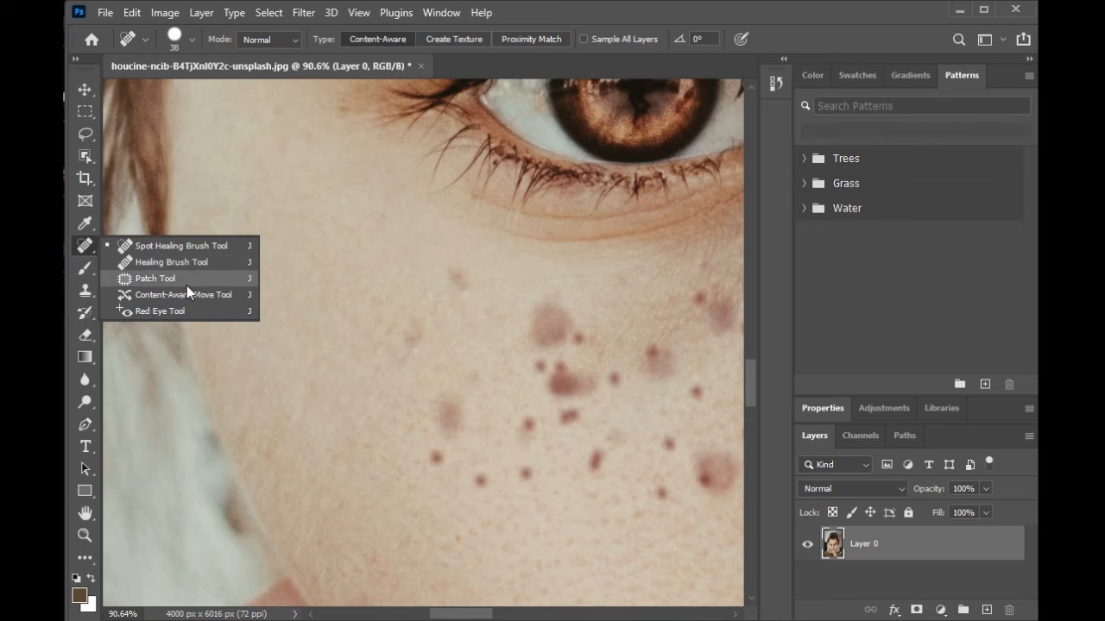
{"action": "left_click", "coordinate": [195, 262]}
{"action": "scroll", "coordinate": [390, 307], "scroll_direction": "down", "scroll_amount": 1}
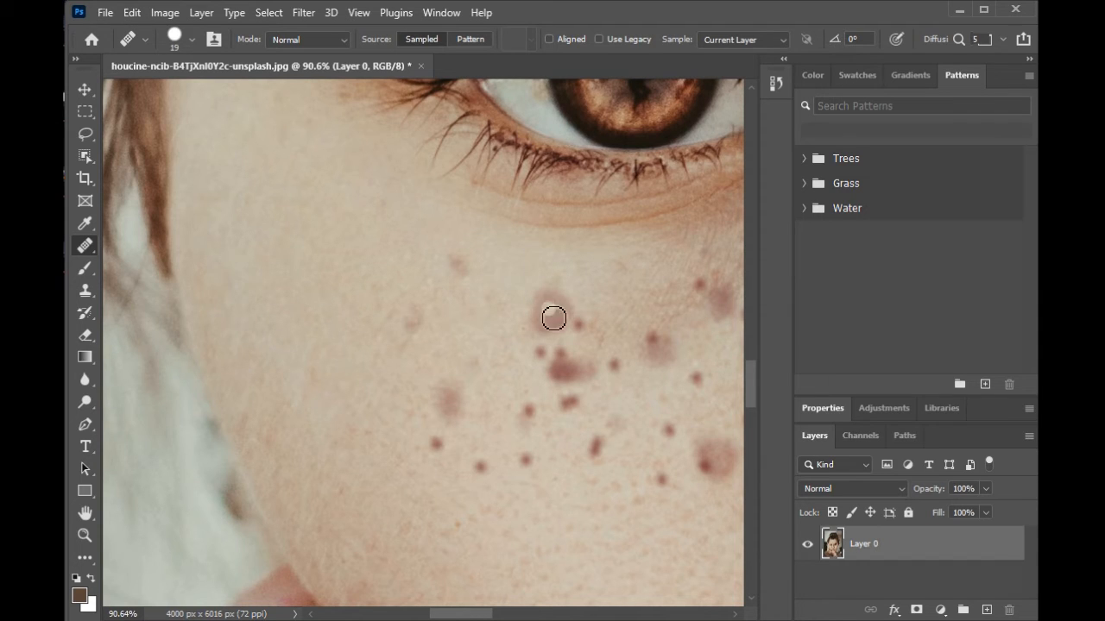
{"action": "mouse_move", "coordinate": [544, 298]}
{"action": "left_mouse_down"}
{"action": "mouse_move", "coordinate": [556, 299]}
{"action": "mouse_move", "coordinate": [547, 299]}
{"action": "mouse_move", "coordinate": [562, 308]}
{"action": "mouse_move", "coordinate": [553, 311]}
{"action": "mouse_move", "coordinate": [542, 302]}
{"action": "mouse_move", "coordinate": [562, 293]}
{"action": "mouse_move", "coordinate": [535, 320]}
{"action": "mouse_move", "coordinate": [561, 308]}
{"action": "mouse_move", "coordinate": [544, 308]}
{"action": "left_mouse_up"}
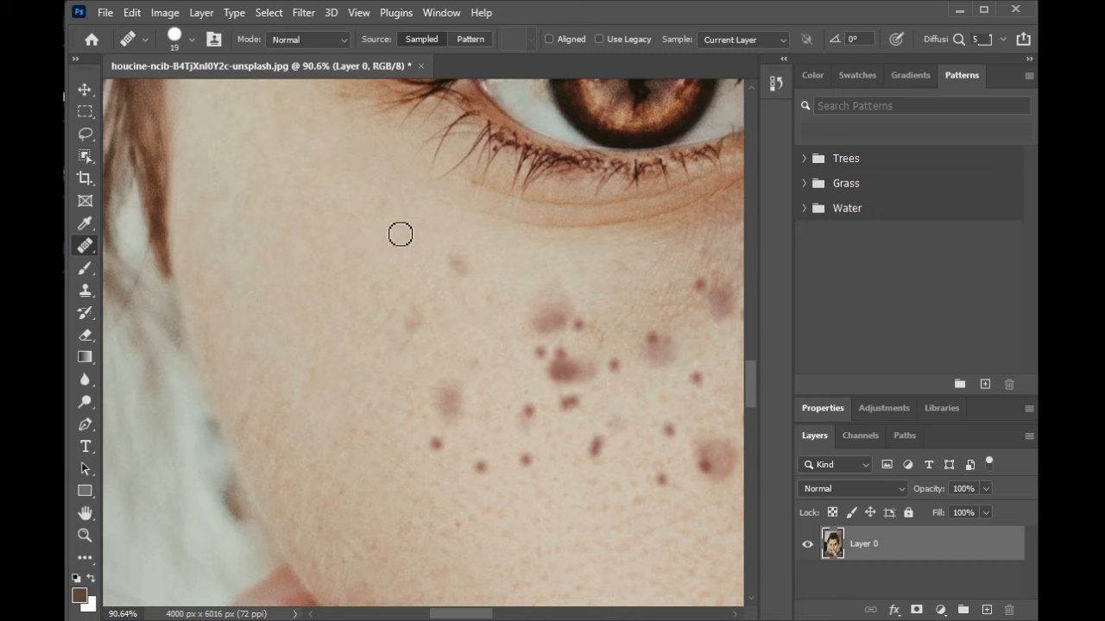
{"action": "left_click", "coordinate": [424, 246], "text": "alt"}
{"action": "mouse_move", "coordinate": [461, 260]}
{"action": "left_mouse_down"}
{"action": "mouse_move", "coordinate": [454, 276]}
{"action": "mouse_move", "coordinate": [474, 271]}
{"action": "mouse_move", "coordinate": [463, 276]}
{"action": "left_mouse_up"}
Use the Patch tool in Source mode to replace a circled area of clear skin below the eye with the large freckle, and deselect.
{"action": "right_click", "coordinate": [91, 252]}
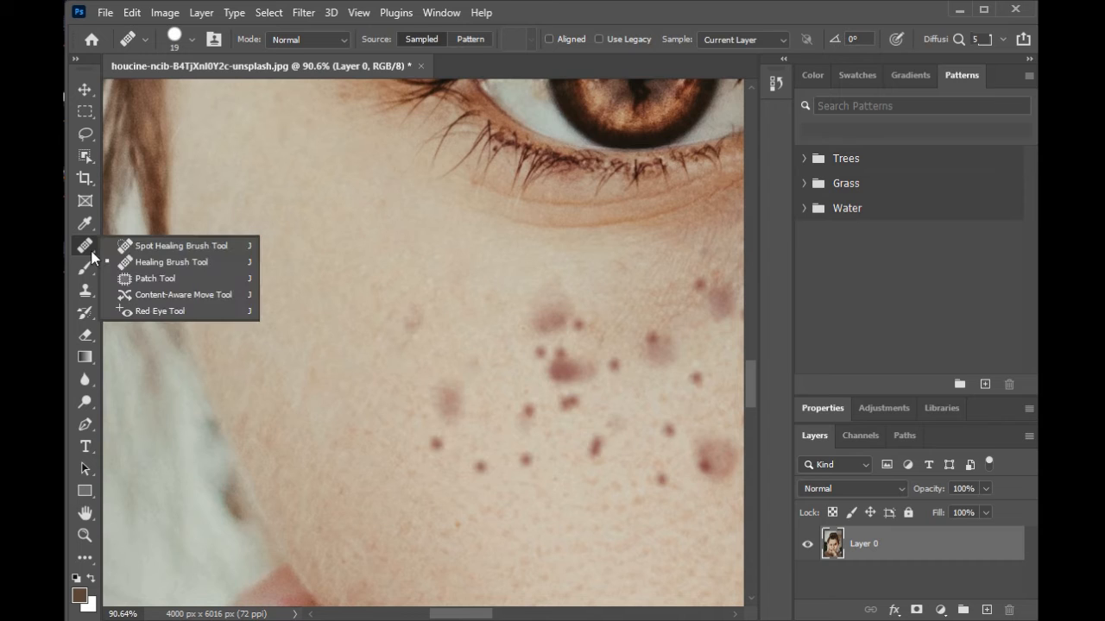
{"action": "left_click", "coordinate": [163, 278]}
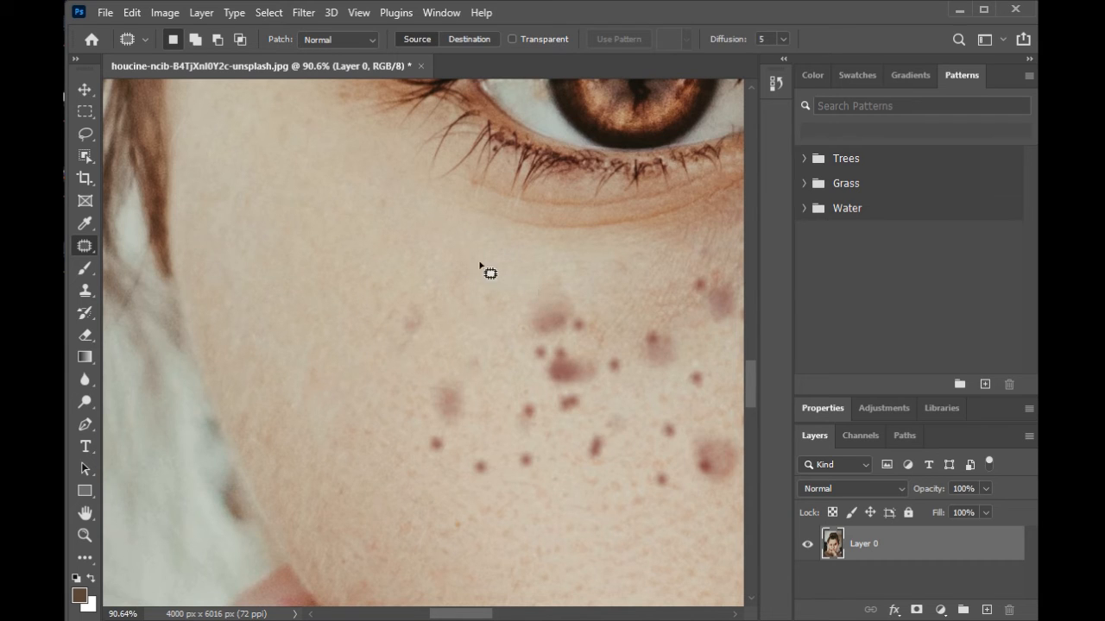
{"action": "mouse_move", "coordinate": [447, 257]}
{"action": "left_mouse_down"}
{"action": "mouse_move", "coordinate": [496, 229]}
{"action": "mouse_move", "coordinate": [505, 254]}
{"action": "mouse_move", "coordinate": [503, 276]}
{"action": "mouse_move", "coordinate": [448, 250]}
{"action": "left_mouse_up"}
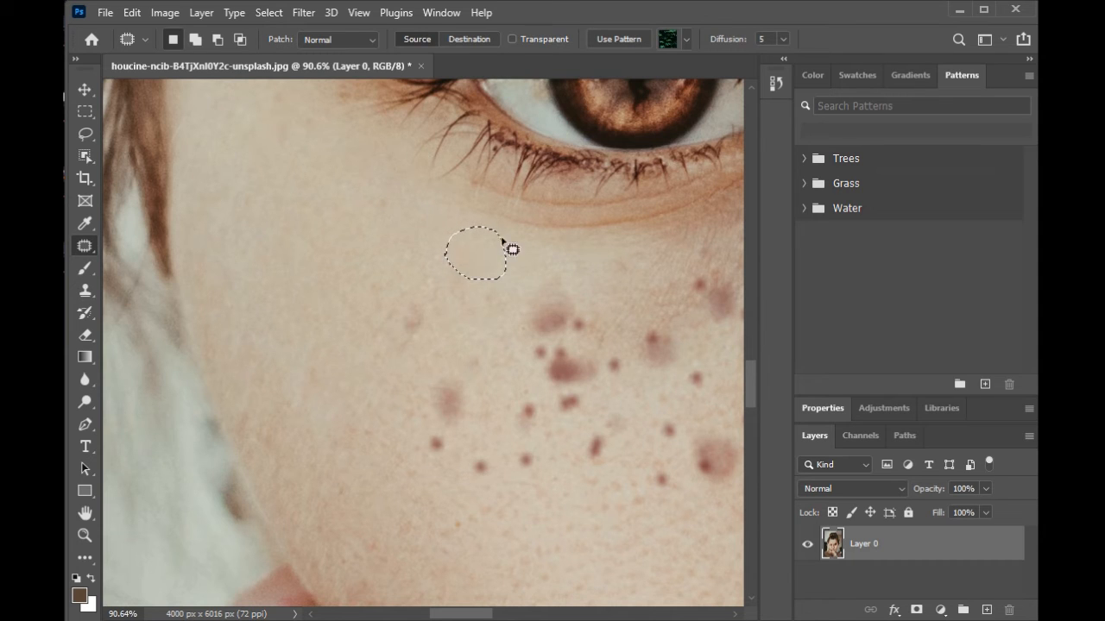
{"action": "left_click_drag", "start_coordinate": [475, 251], "coordinate": [549, 311]}
{"action": "key", "text": "ctrl+z"}
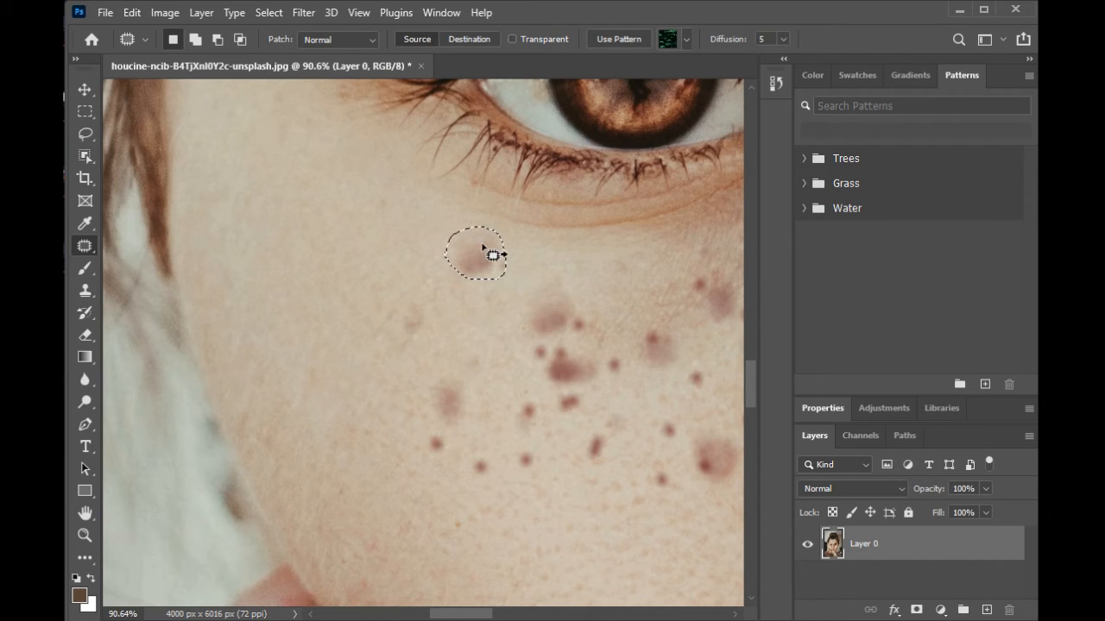
{"action": "left_click", "coordinate": [532, 268]}
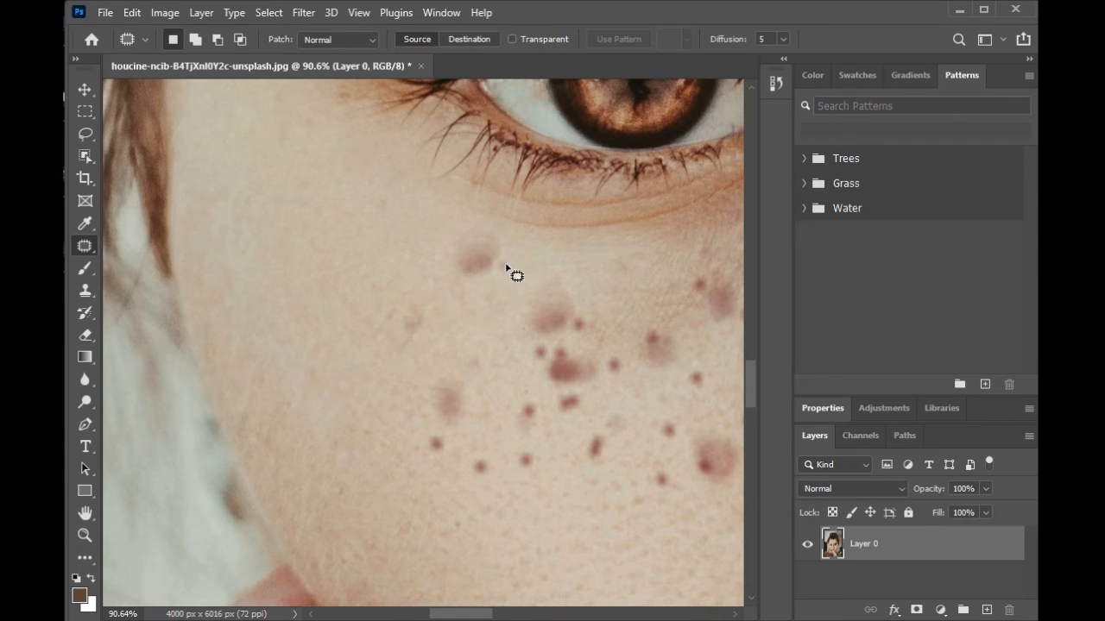
Try patching the copied freckle below the eye with clear skin from the outer cheek, undo the patch and deselect.
{"action": "mouse_move", "coordinate": [509, 239]}
{"action": "left_mouse_down"}
{"action": "mouse_move", "coordinate": [456, 222]}
{"action": "mouse_move", "coordinate": [409, 260]}
{"action": "mouse_move", "coordinate": [481, 311]}
{"action": "mouse_move", "coordinate": [510, 285]}
{"action": "mouse_move", "coordinate": [507, 239]}
{"action": "mouse_move", "coordinate": [440, 250]}
{"action": "mouse_move", "coordinate": [370, 233]}
{"action": "mouse_move", "coordinate": [342, 217]}
{"action": "mouse_move", "coordinate": [300, 140]}
{"action": "mouse_move", "coordinate": [271, 131]}
{"action": "mouse_move", "coordinate": [257, 162]}
{"action": "mouse_move", "coordinate": [282, 239]}
{"action": "mouse_move", "coordinate": [296, 250]}
{"action": "mouse_move", "coordinate": [309, 220]}
{"action": "mouse_move", "coordinate": [307, 307]}
{"action": "left_mouse_up"}
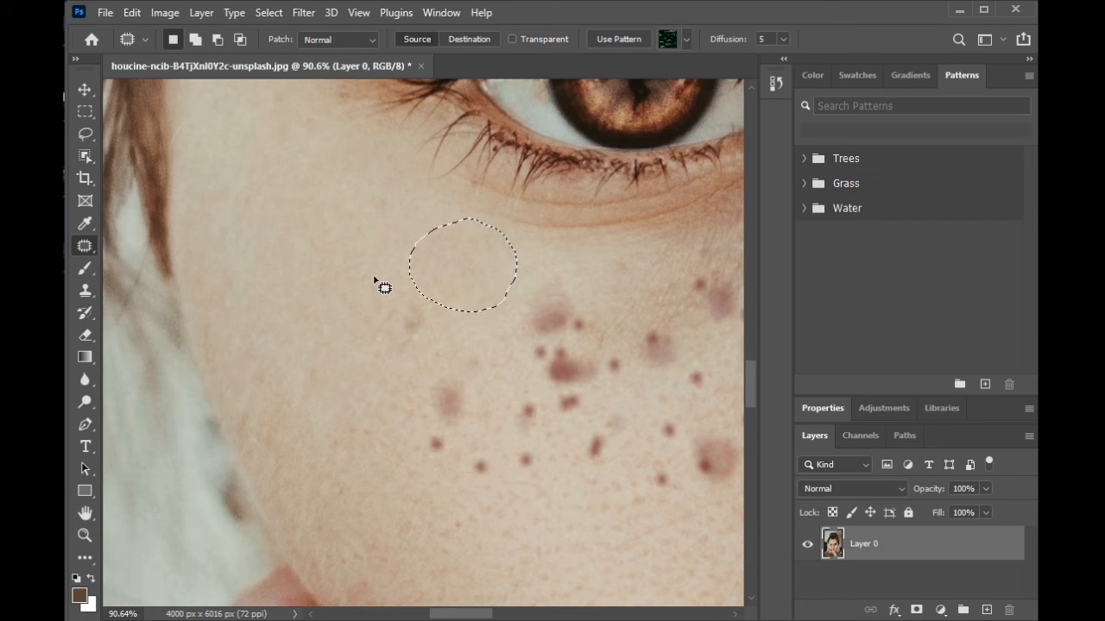
{"action": "left_click", "coordinate": [87, 273]}
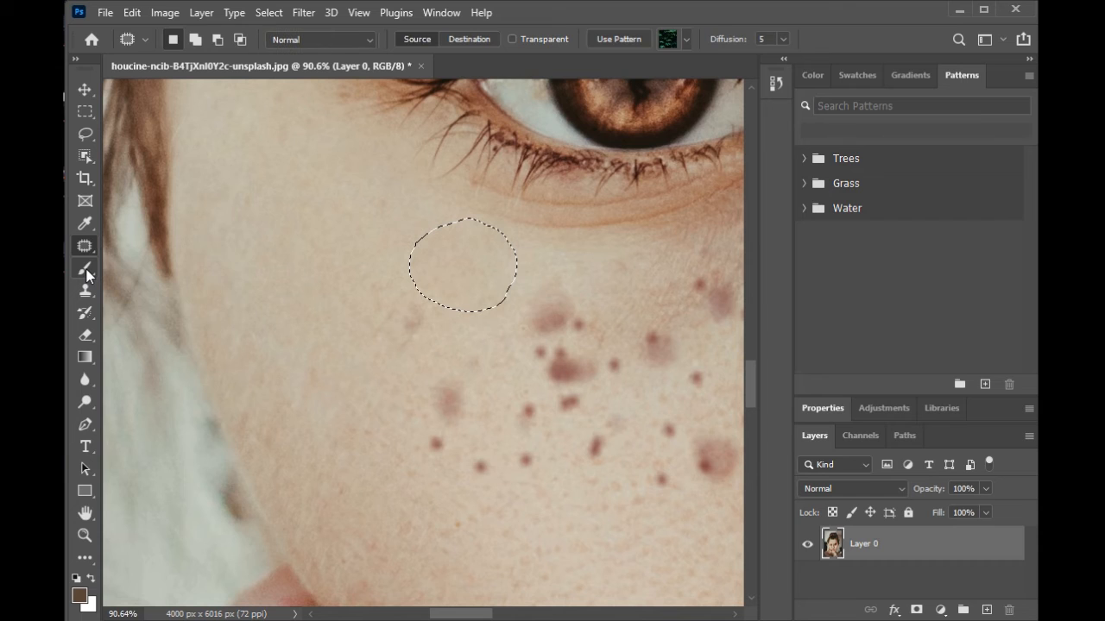
{"action": "left_click", "coordinate": [379, 219]}
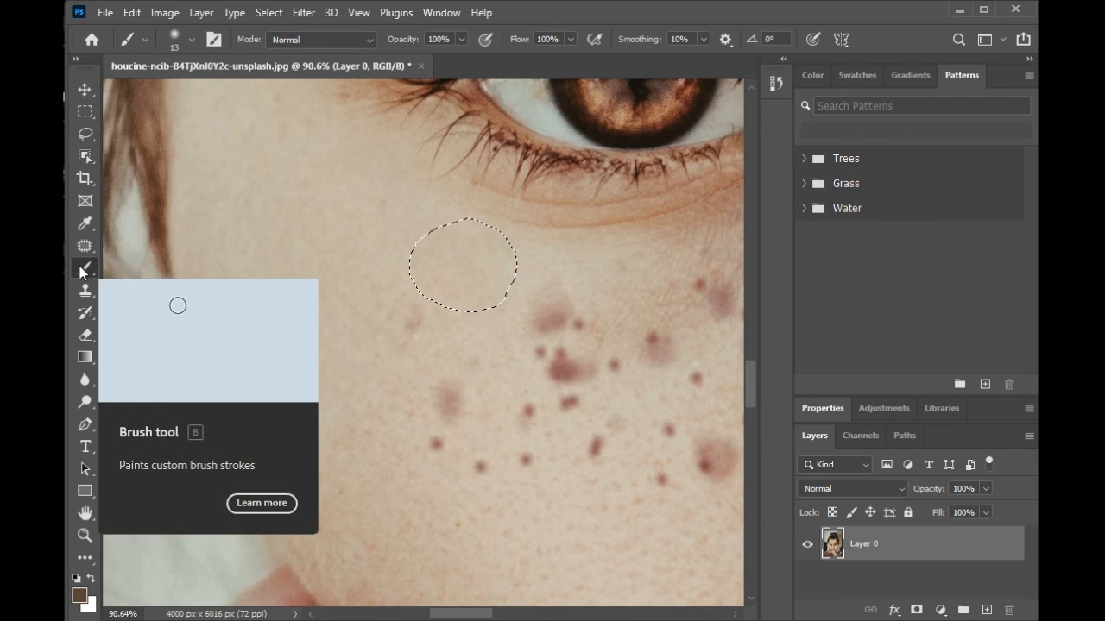
{"action": "scroll", "coordinate": [506, 304], "scroll_direction": "up", "scroll_amount": 8}
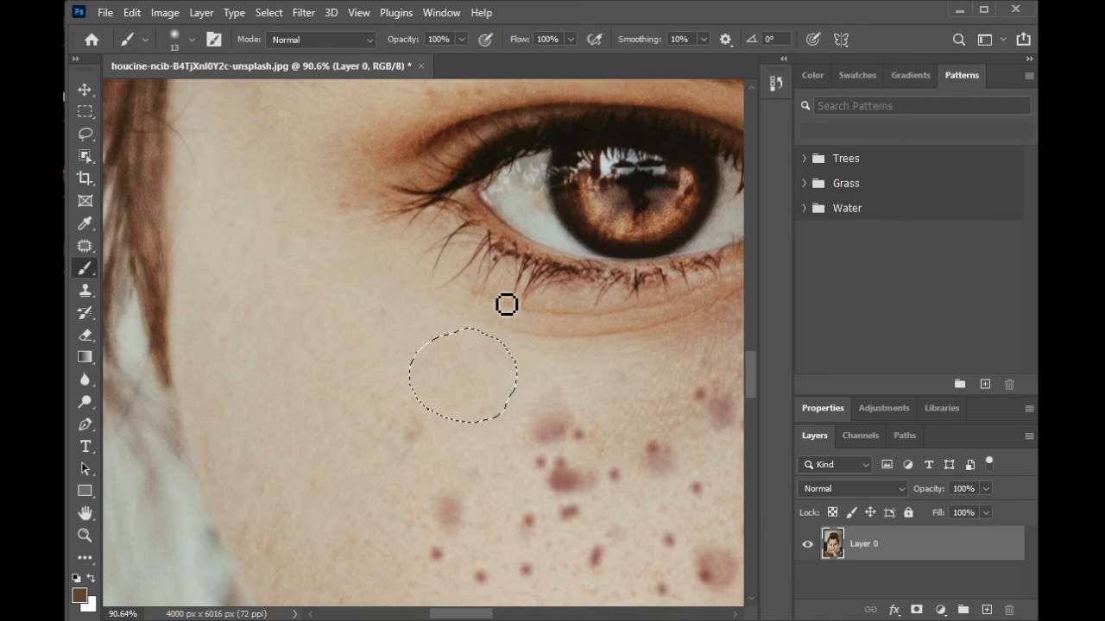
{"action": "scroll", "coordinate": [504, 307], "scroll_direction": "down", "scroll_amount": 6}
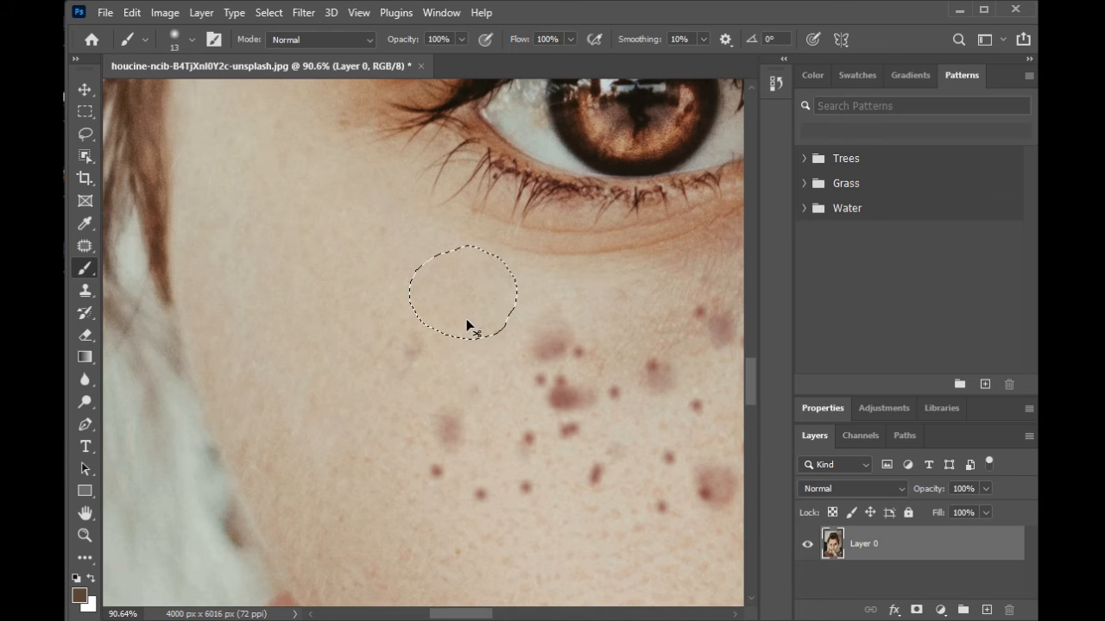
{"action": "key", "text": "ctrl+z"}
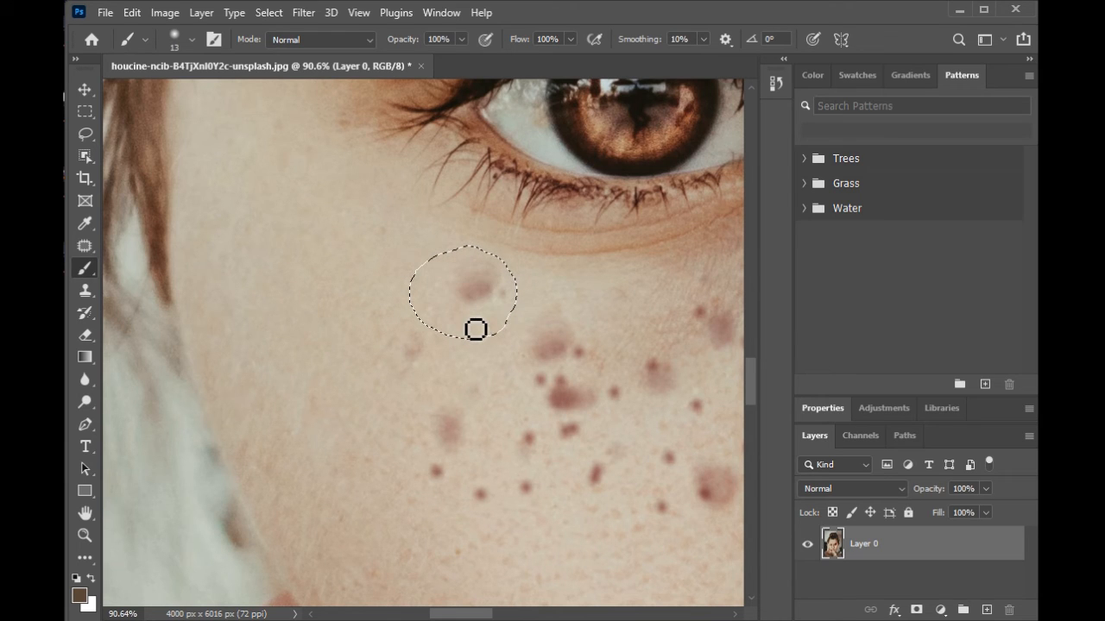
{"action": "key", "text": "ctrl+d"}
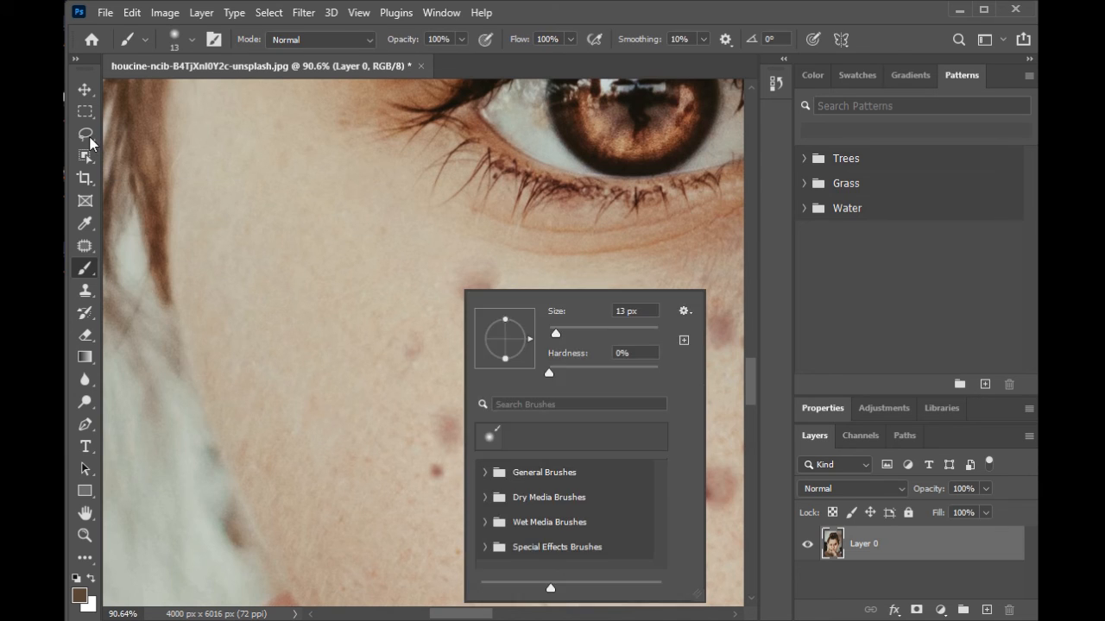
{"action": "left_click", "coordinate": [90, 138]}
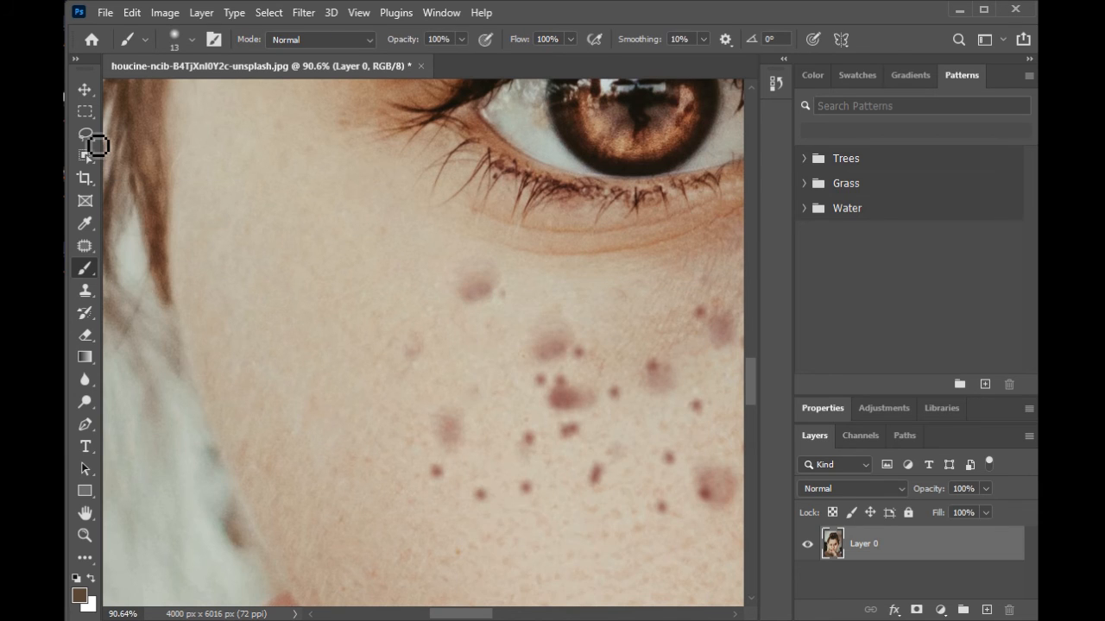
{"action": "right_click", "coordinate": [97, 146]}
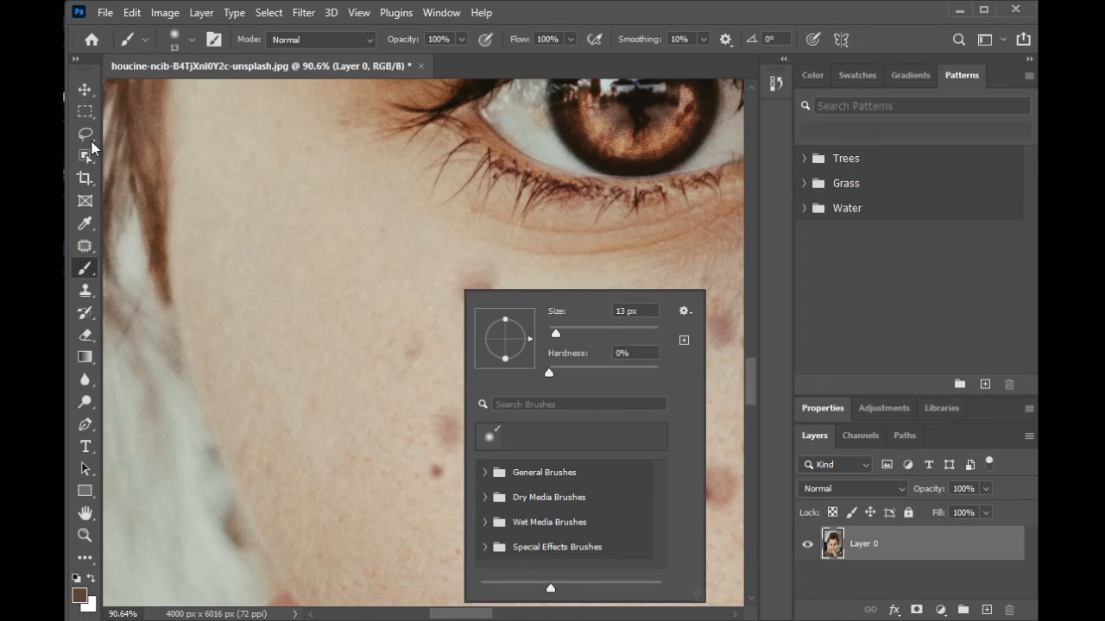
{"action": "left_click", "coordinate": [89, 137]}
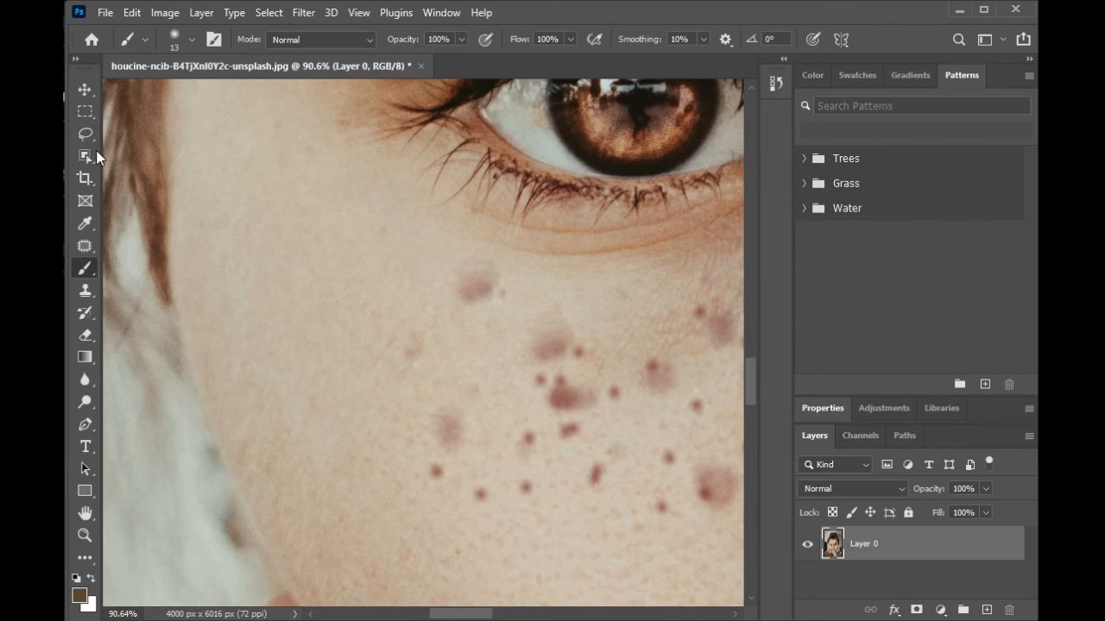
{"action": "left_click", "coordinate": [84, 136]}
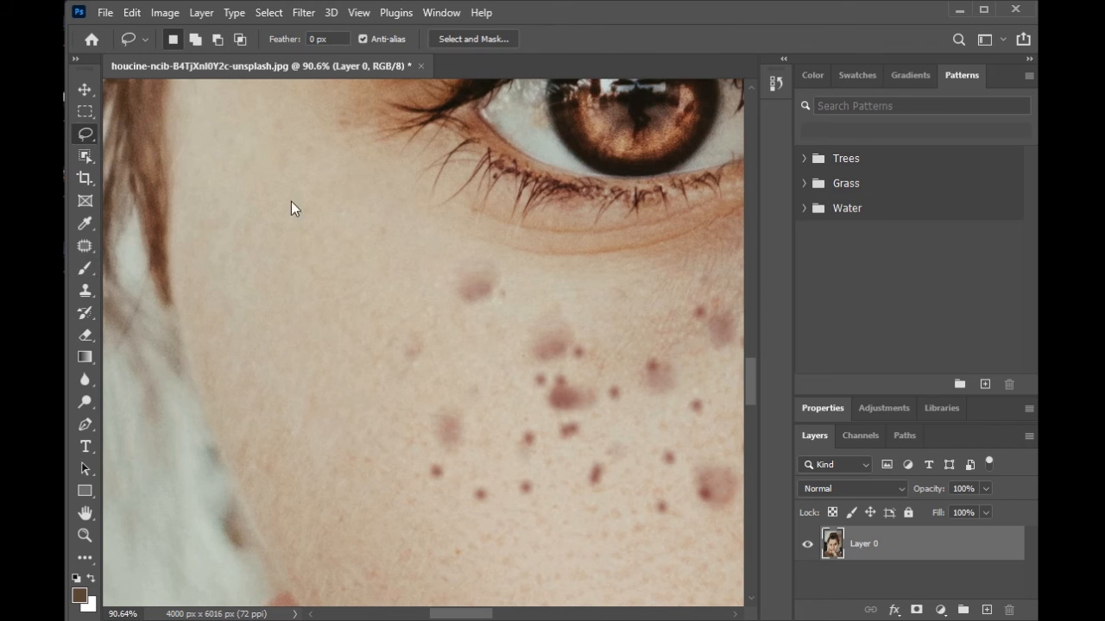
Choose the Brush tool and set the foreground colour to orange ff6300.
{"action": "left_click", "coordinate": [85, 268]}
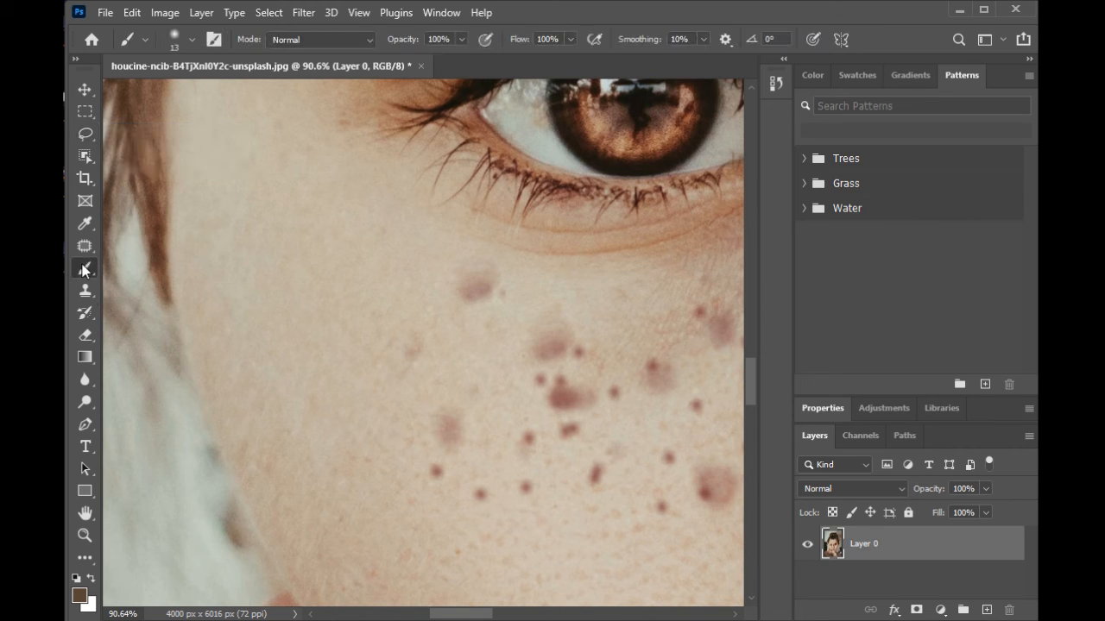
{"action": "left_click", "coordinate": [78, 595]}
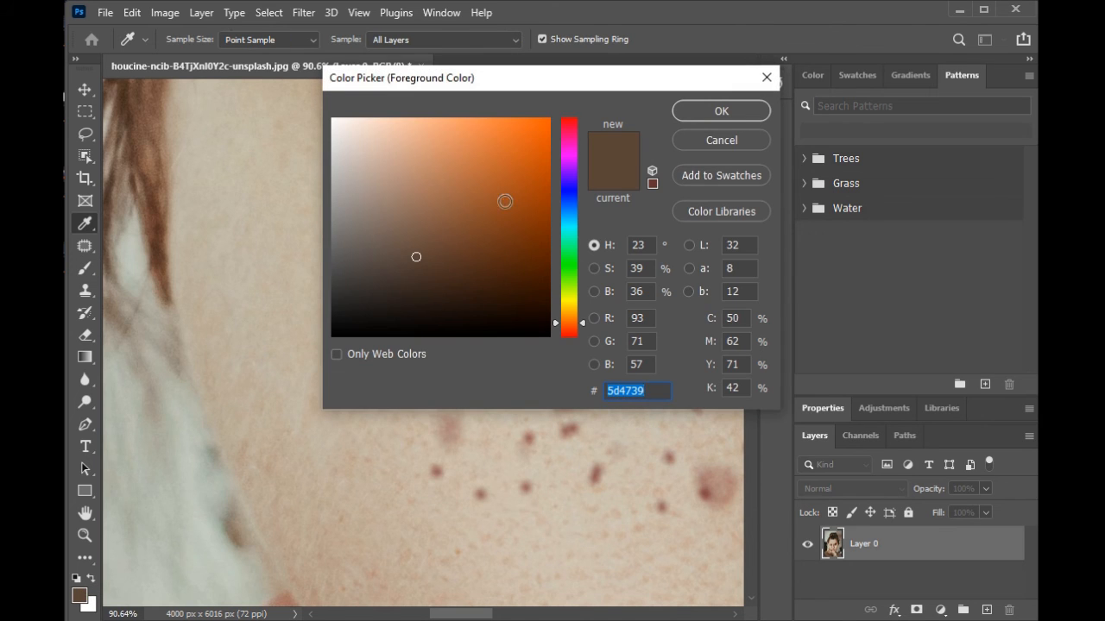
{"action": "type", "text": "ff6300"}
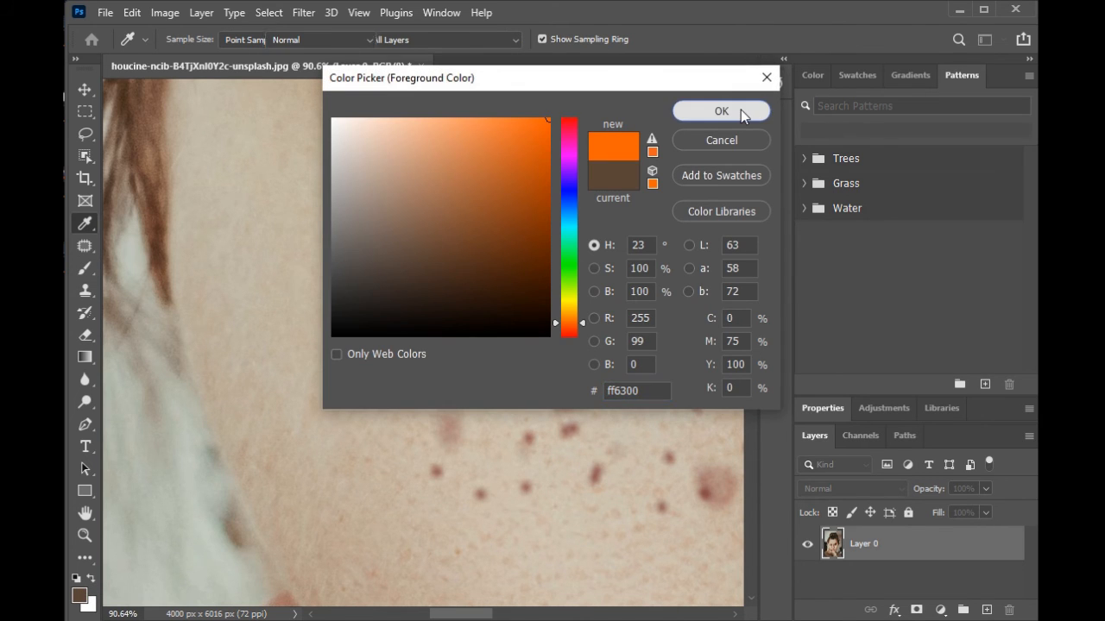
{"action": "left_click", "coordinate": [741, 109]}
Try painting orange over the freckle below the eye with a 13 px and a 130 px soft brush, and undo the strokes.
{"action": "left_click", "coordinate": [421, 270]}
{"action": "mouse_move", "coordinate": [444, 280]}
{"action": "left_mouse_down"}
{"action": "mouse_move", "coordinate": [480, 281]}
{"action": "mouse_move", "coordinate": [453, 288]}
{"action": "mouse_move", "coordinate": [490, 297]}
{"action": "mouse_move", "coordinate": [443, 315]}
{"action": "mouse_move", "coordinate": [515, 318]}
{"action": "mouse_move", "coordinate": [421, 335]}
{"action": "mouse_move", "coordinate": [508, 327]}
{"action": "left_mouse_up"}
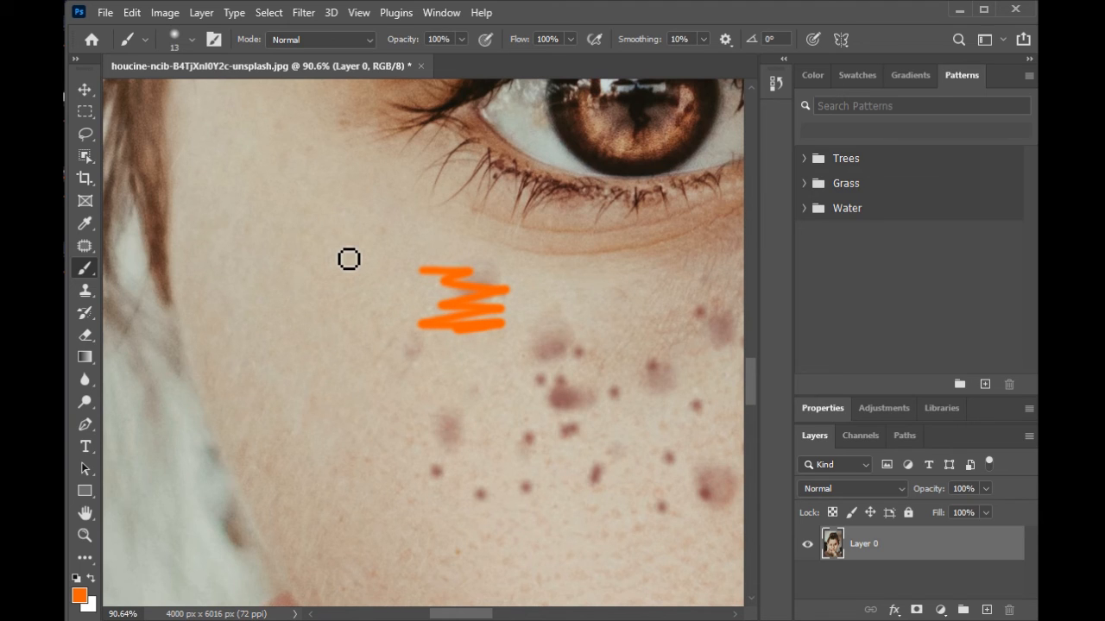
{"action": "key", "text": "alt"}
{"action": "right_click", "coordinate": [340, 250], "text": "alt"}
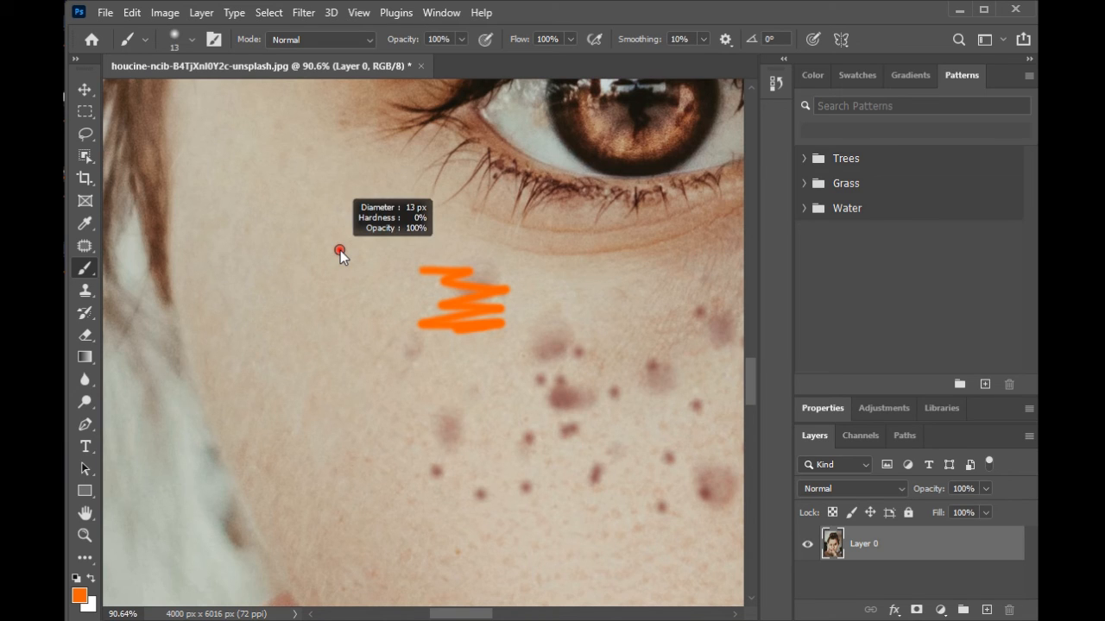
{"action": "mouse_move", "coordinate": [340, 250]}
{"action": "left_mouse_down"}
{"action": "mouse_move", "coordinate": [391, 268]}
{"action": "mouse_move", "coordinate": [340, 249]}
{"action": "mouse_move", "coordinate": [479, 282]}
{"action": "mouse_move", "coordinate": [405, 299]}
{"action": "mouse_move", "coordinate": [478, 298]}
{"action": "mouse_move", "coordinate": [406, 311]}
{"action": "left_mouse_up"}
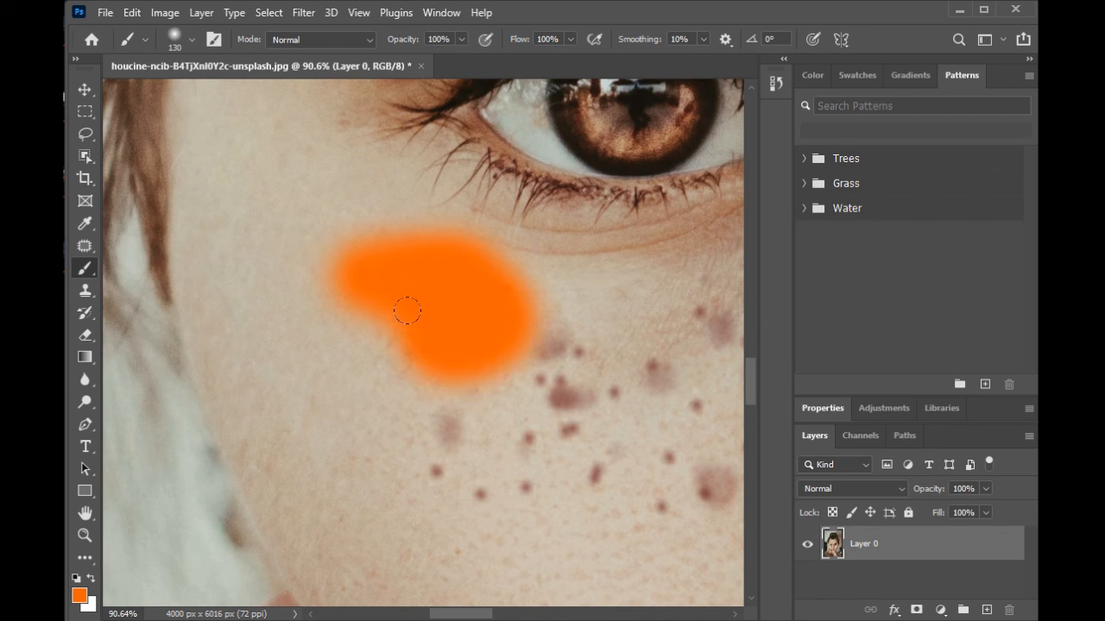
{"action": "key", "text": "ctrl+z"}
{"action": "key", "text": "ctrl+z"}
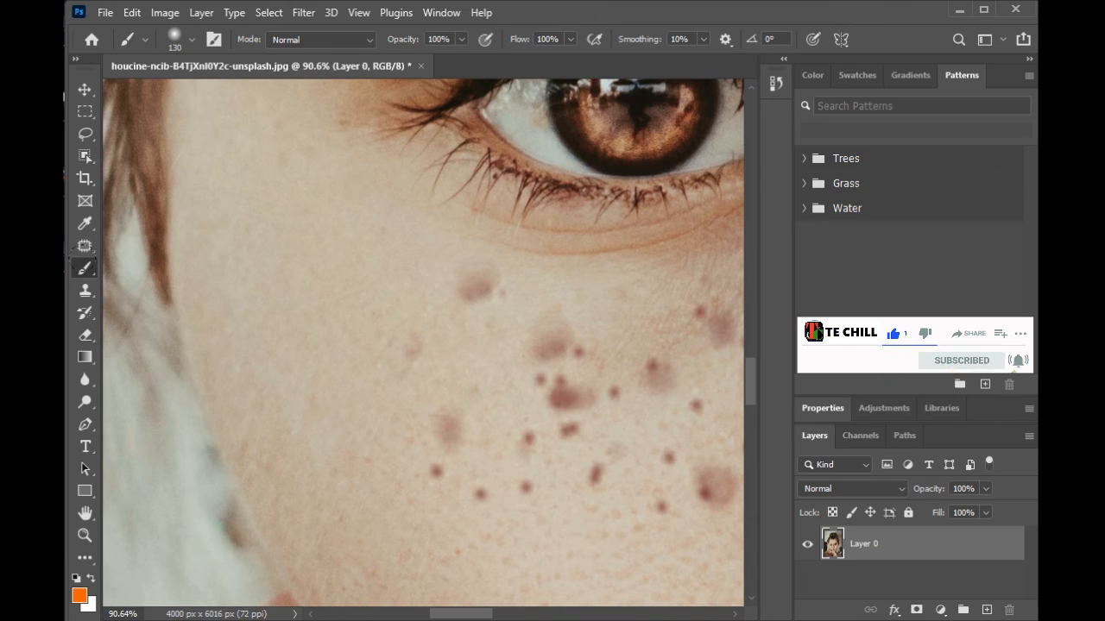
Use the Clone Stamp to cover the copied freckle below the eye with clear skin sampled from the outer cheek.
{"action": "left_click", "coordinate": [87, 292]}
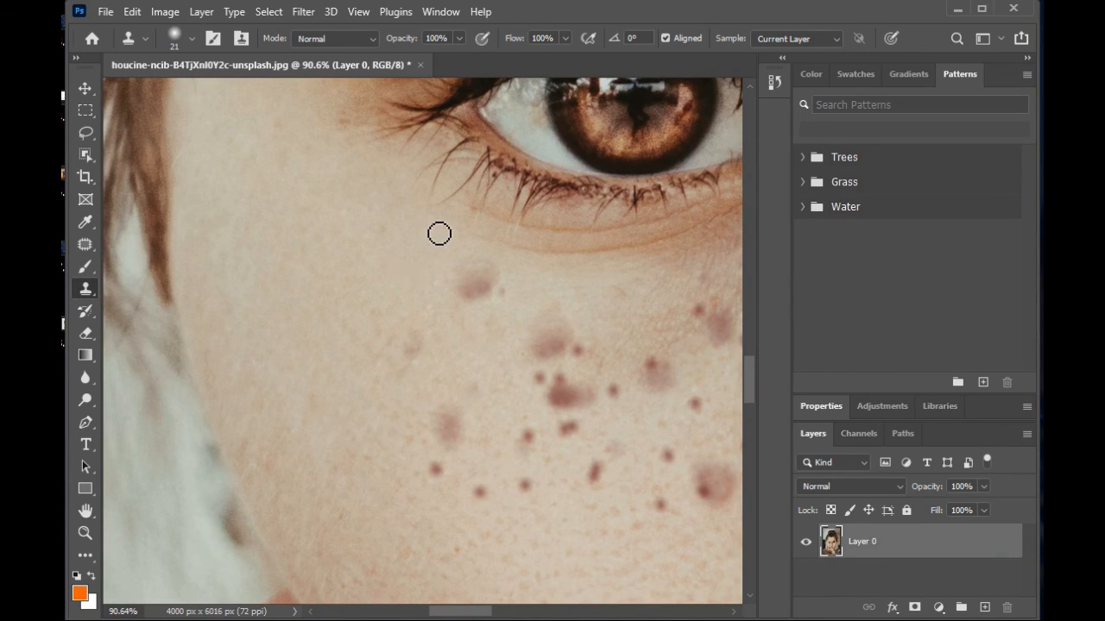
{"action": "left_click", "coordinate": [361, 245], "text": "alt"}
{"action": "mouse_move", "coordinate": [478, 284]}
{"action": "left_mouse_down"}
{"action": "mouse_move", "coordinate": [512, 285]}
{"action": "mouse_move", "coordinate": [471, 292]}
{"action": "mouse_move", "coordinate": [473, 278]}
{"action": "mouse_move", "coordinate": [450, 312]}
{"action": "mouse_move", "coordinate": [486, 293]}
{"action": "mouse_move", "coordinate": [467, 296]}
{"action": "mouse_move", "coordinate": [493, 310]}
{"action": "mouse_move", "coordinate": [525, 299]}
{"action": "left_mouse_up"}
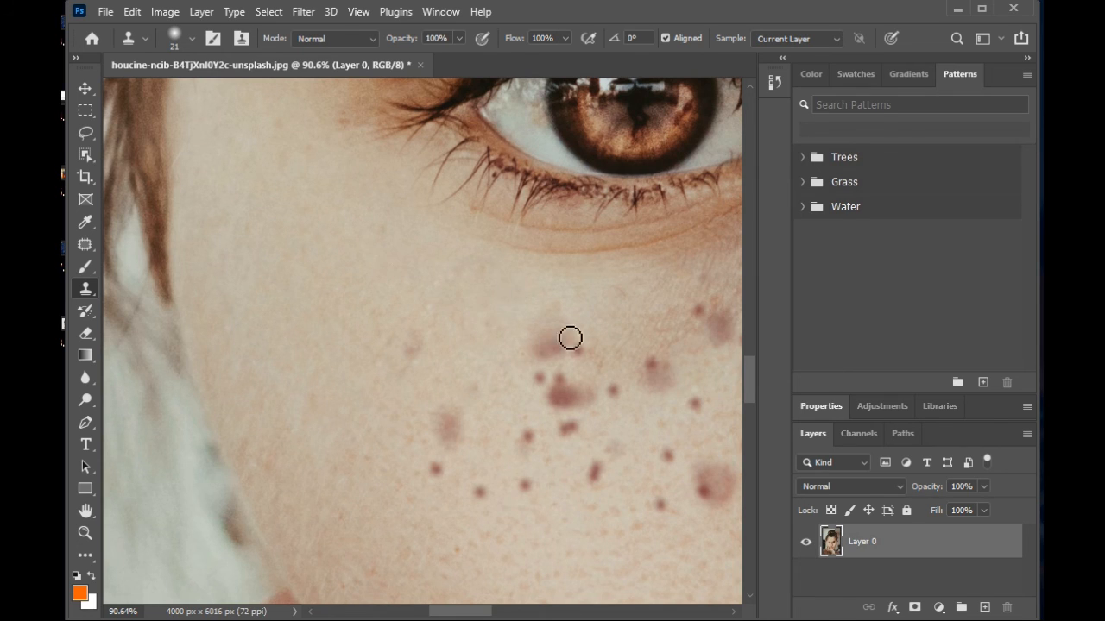
Clone clear skin sampled from the lower outer cheek over the large pale freckle beside it, and sample again for touch-up.
{"action": "left_click", "coordinate": [379, 470], "text": "alt"}
{"action": "mouse_move", "coordinate": [437, 434]}
{"action": "left_mouse_down"}
{"action": "mouse_move", "coordinate": [469, 440]}
{"action": "mouse_move", "coordinate": [460, 417]}
{"action": "mouse_move", "coordinate": [459, 441]}
{"action": "mouse_move", "coordinate": [450, 416]}
{"action": "mouse_move", "coordinate": [454, 446]}
{"action": "mouse_move", "coordinate": [459, 415]}
{"action": "left_mouse_up"}
{"action": "left_click", "coordinate": [387, 479], "text": "alt"}
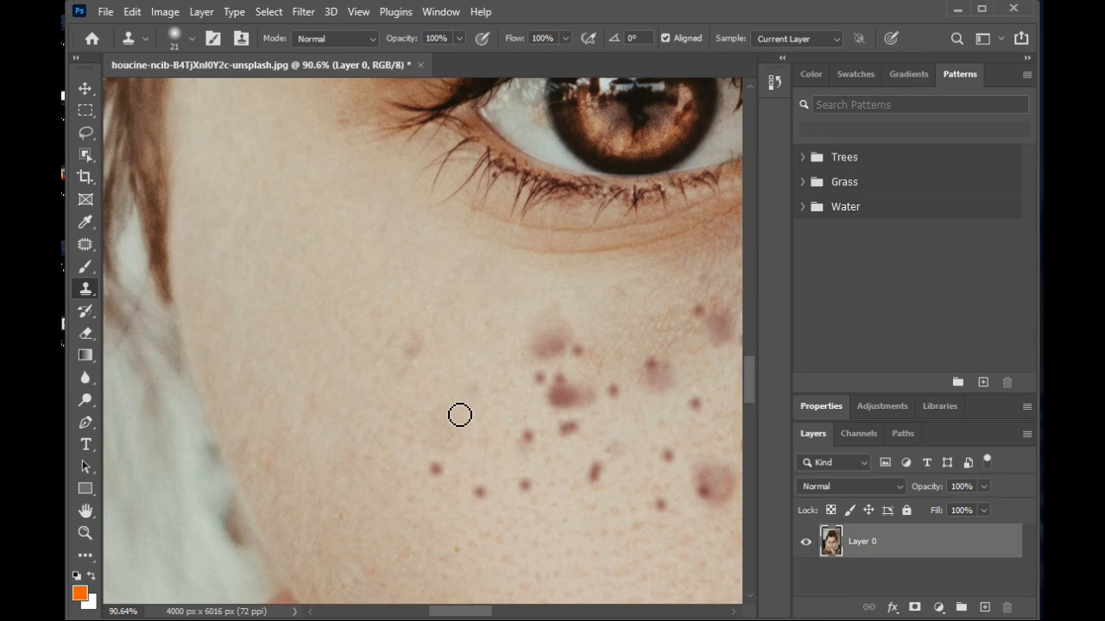